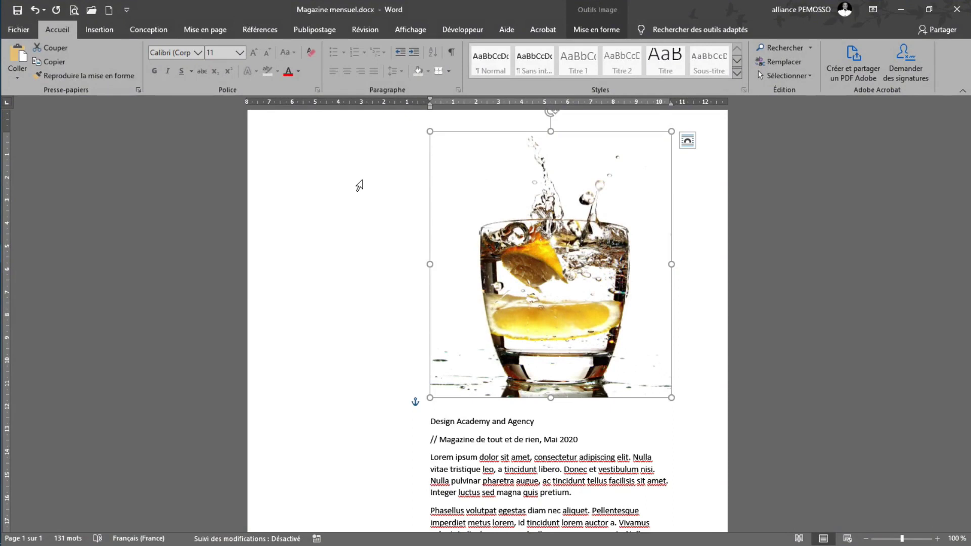
Step: Open 'Nos couleurs de l'entreprise.docx' and select its Code RVB and Code Hexadécimal headings
key(alt+Tab)
key(Tab)
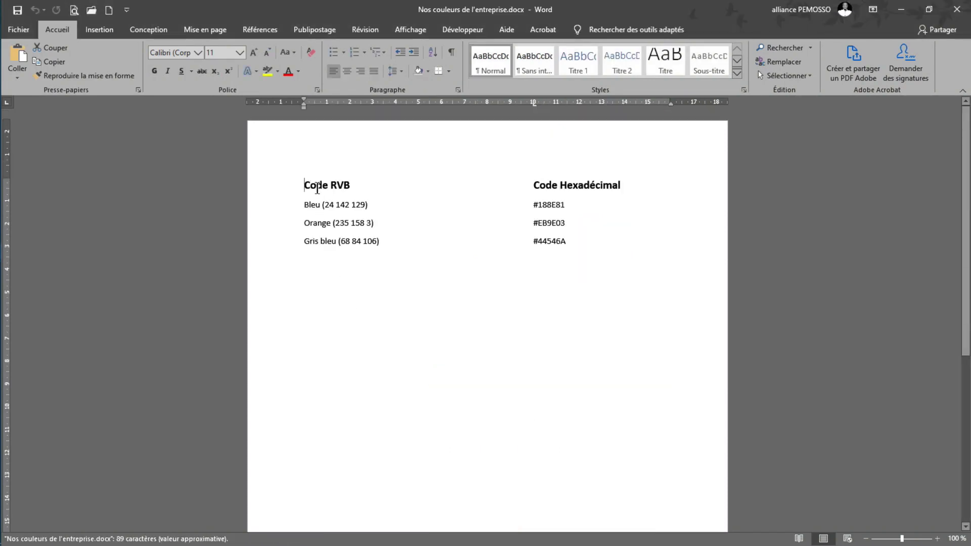
drag(304, 185, 353, 185)
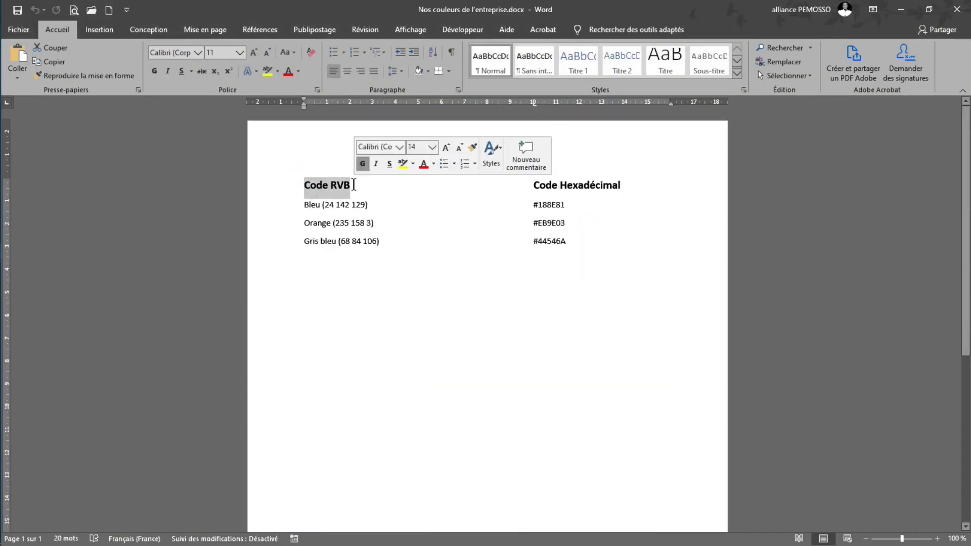
click(532, 183)
drag(583, 178, 626, 182)
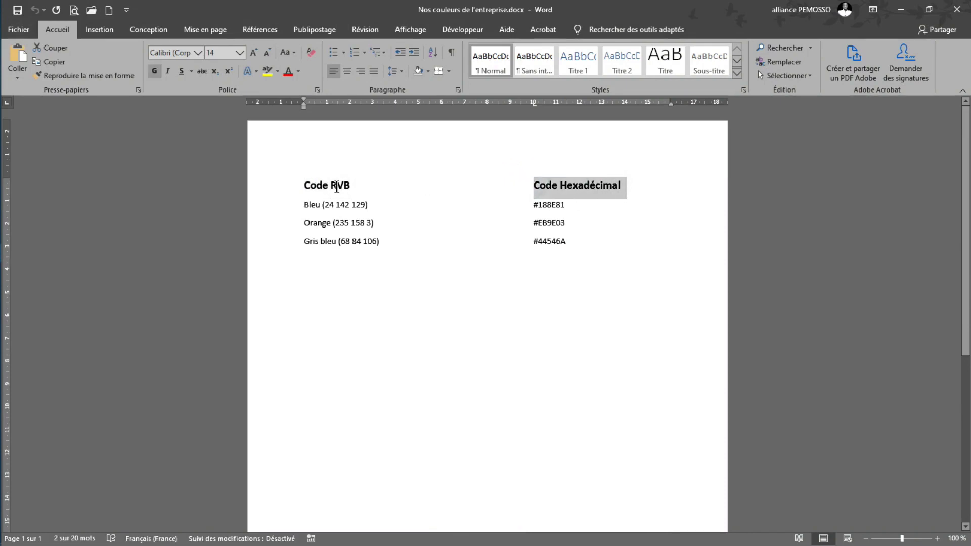
Step: Select the Bleu entry and its RGB values (24 142 129) to review them
double_click(333, 186)
click(334, 186)
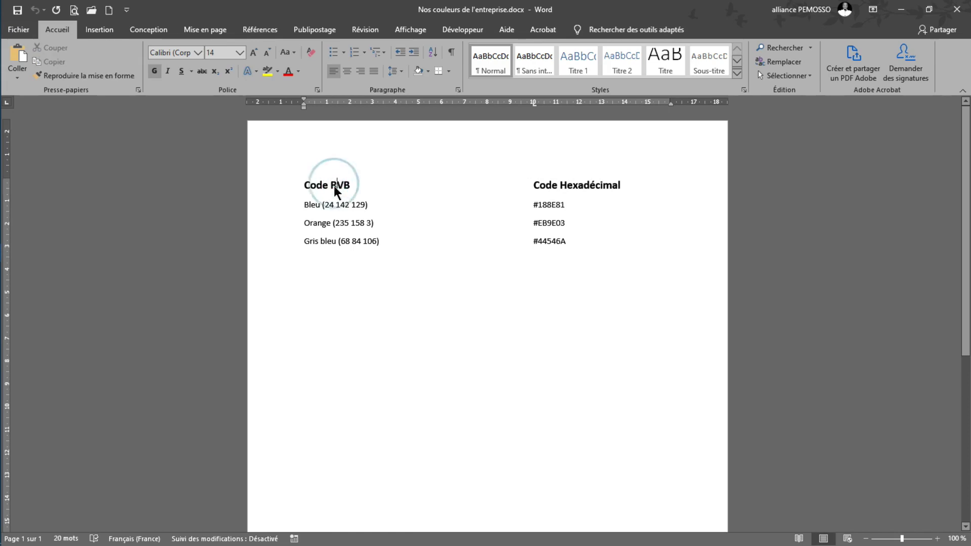
click(347, 187)
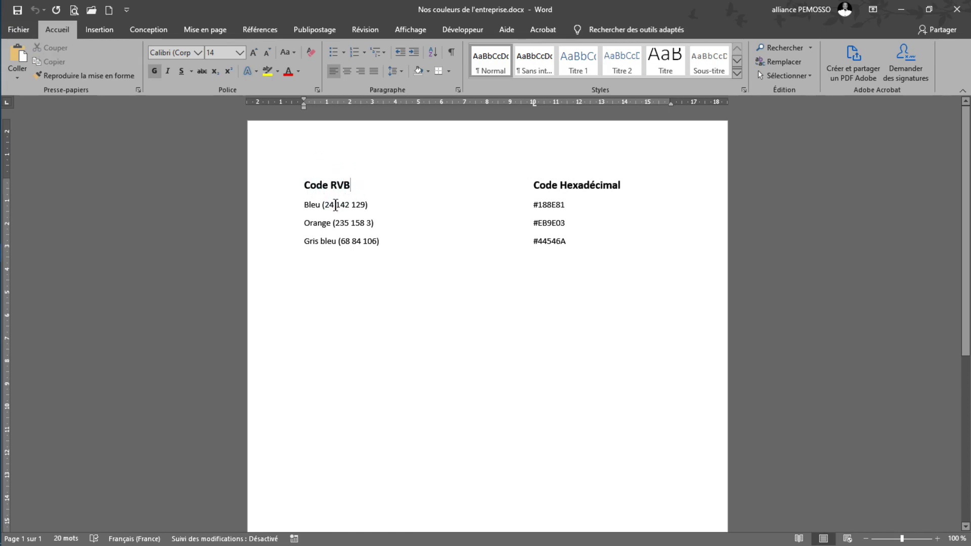
click(287, 210)
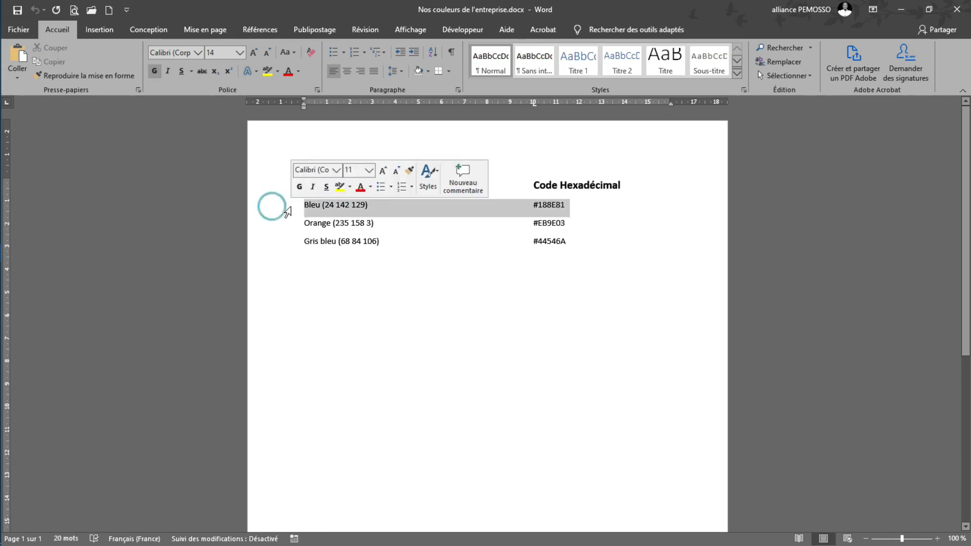
click(329, 205)
drag(331, 184, 350, 186)
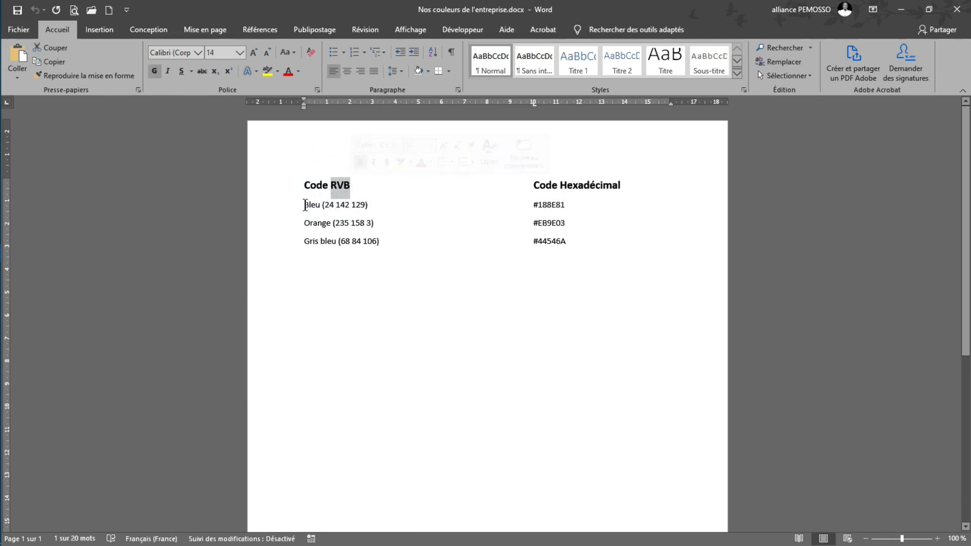
drag(304, 205, 374, 203)
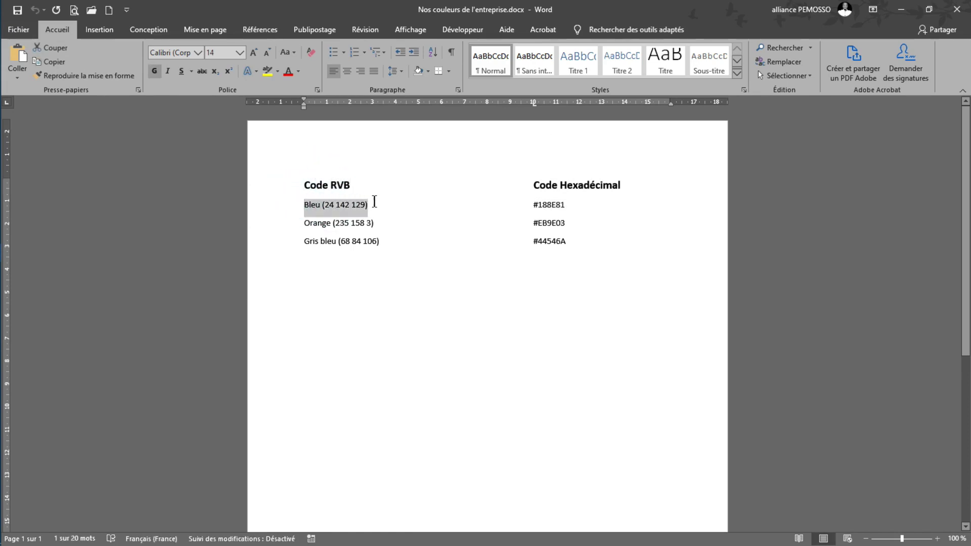
click(329, 205)
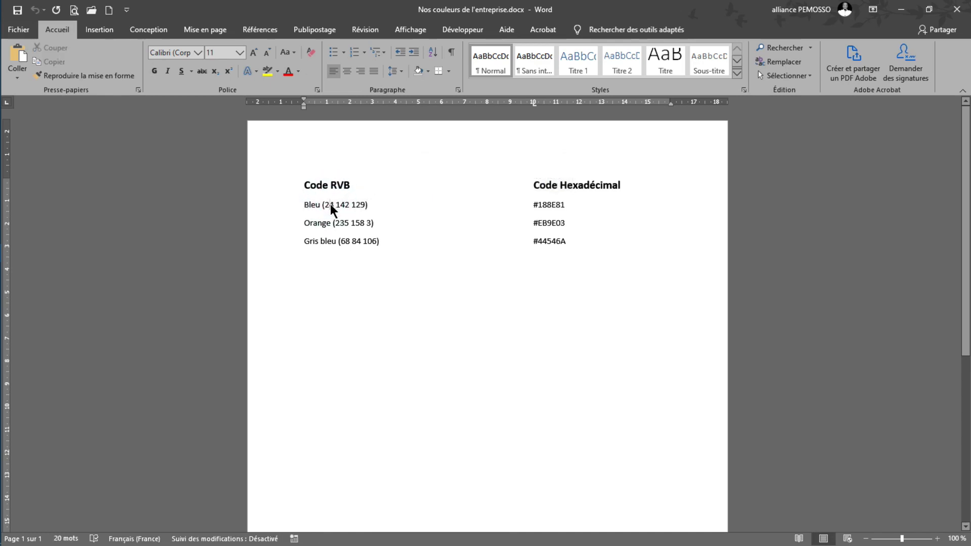
drag(324, 204, 332, 205)
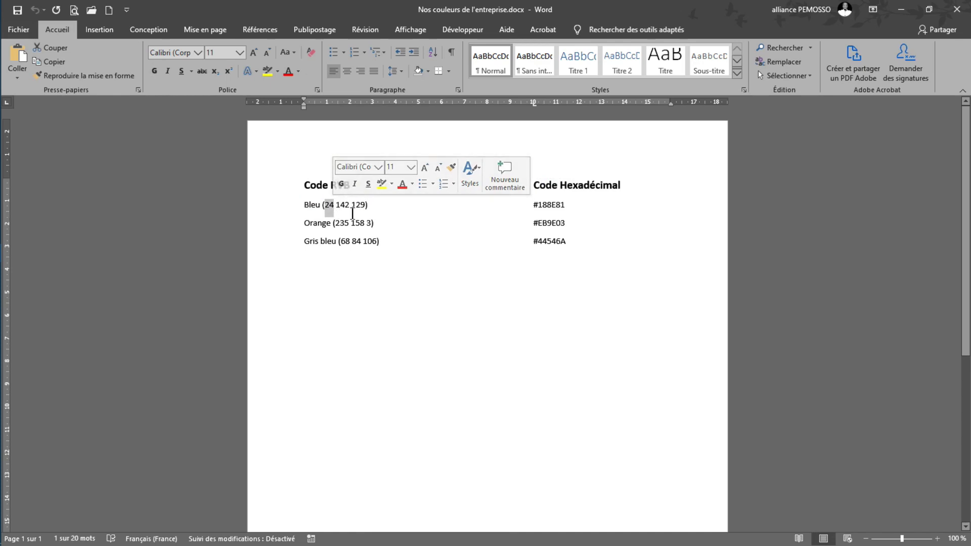
click(356, 204)
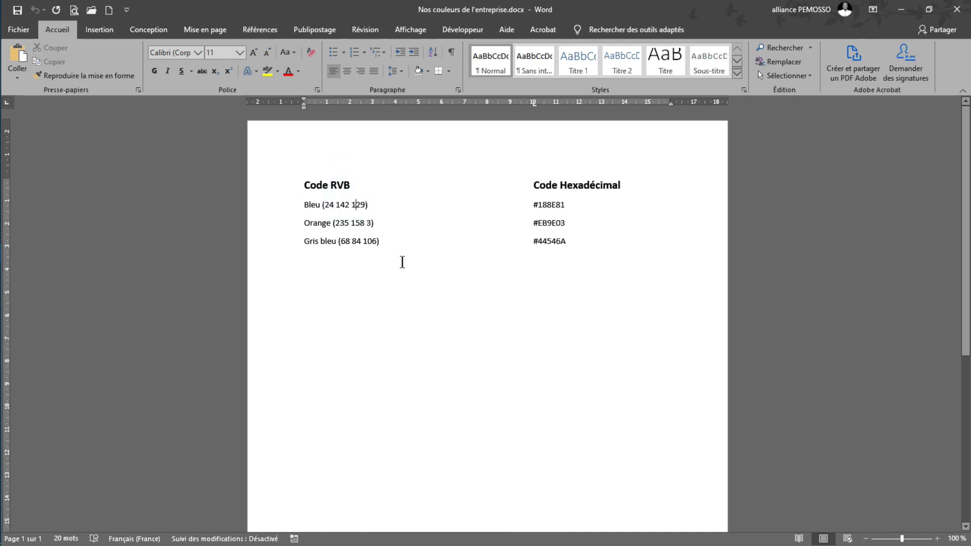
Step: Note Bleu's hex #188E81 and RGB 24 142 129, then return to Magazine mensuel.docx
click(513, 198)
drag(552, 204, 565, 207)
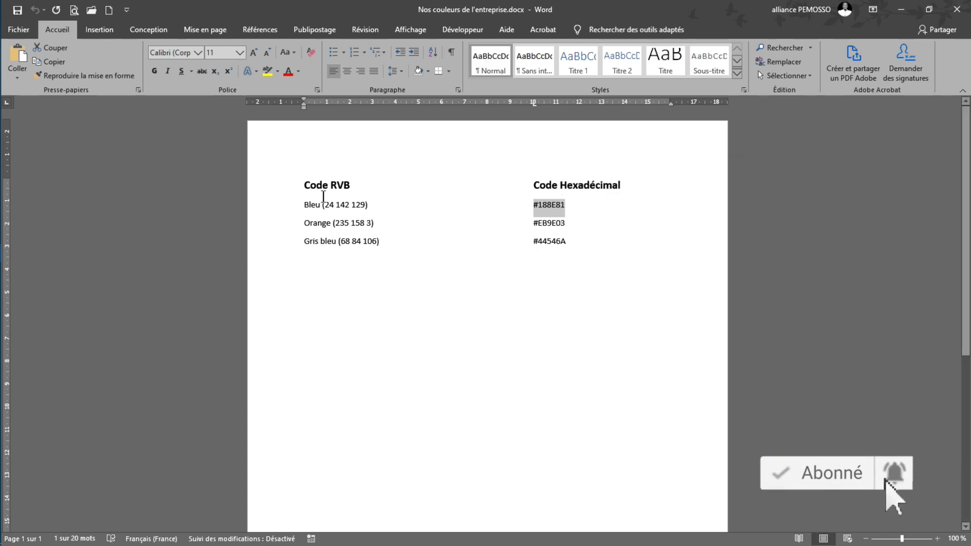
click(291, 196)
drag(300, 206, 370, 206)
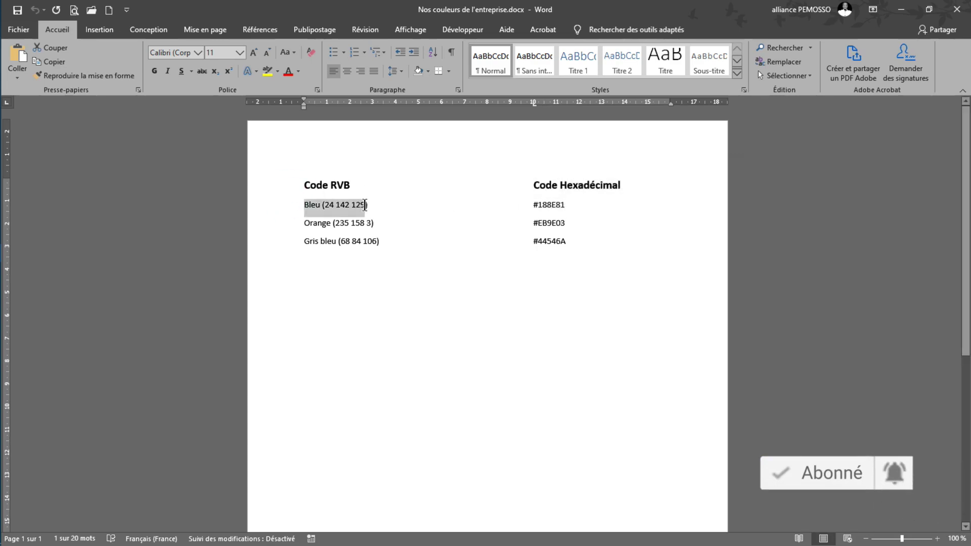
click(370, 206)
drag(322, 206, 371, 203)
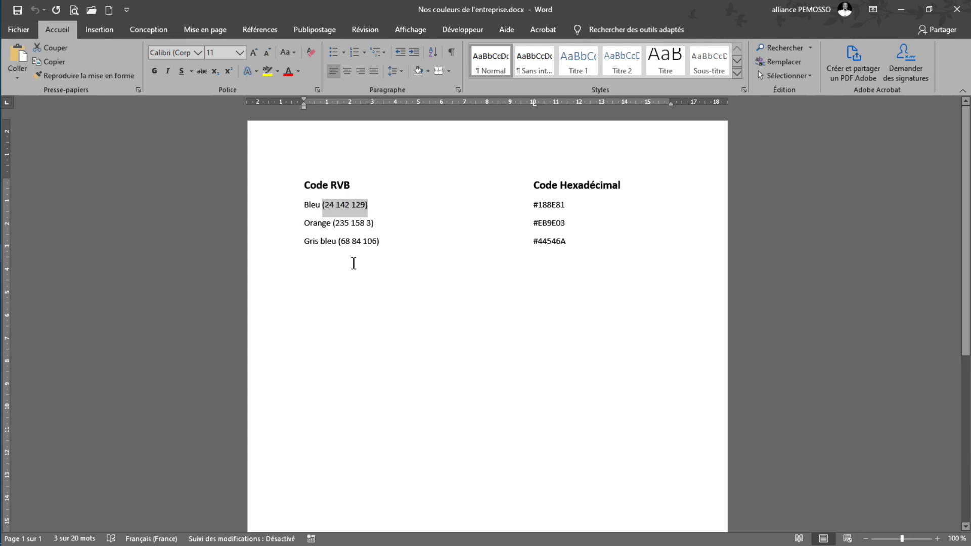
key(alt+Tab)
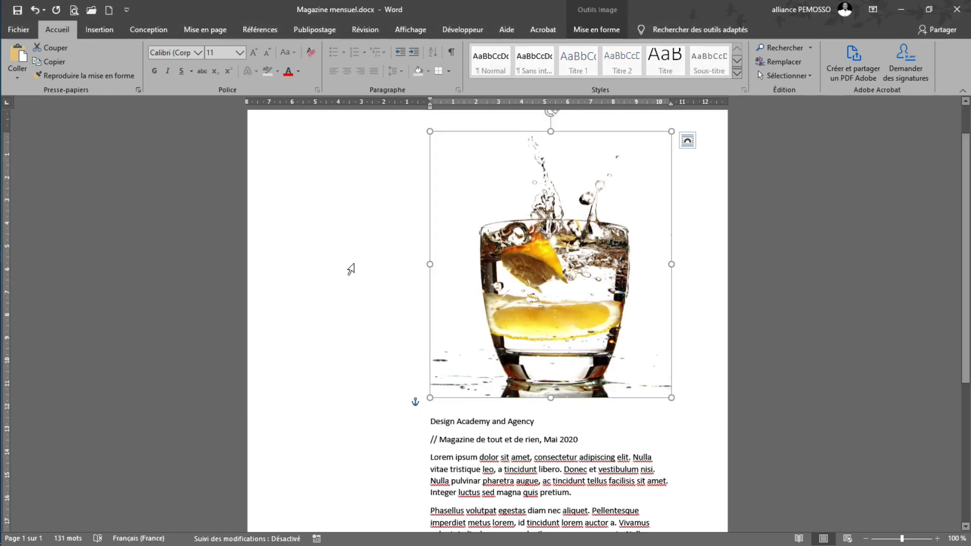
Step: Open the Thèmes gallery on the Conception tab for the magazine
click(137, 32)
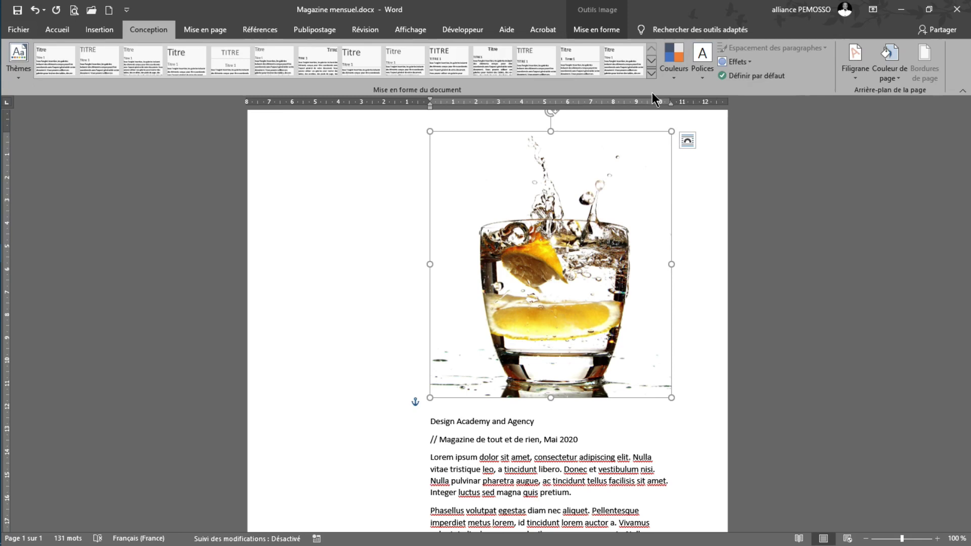
click(17, 79)
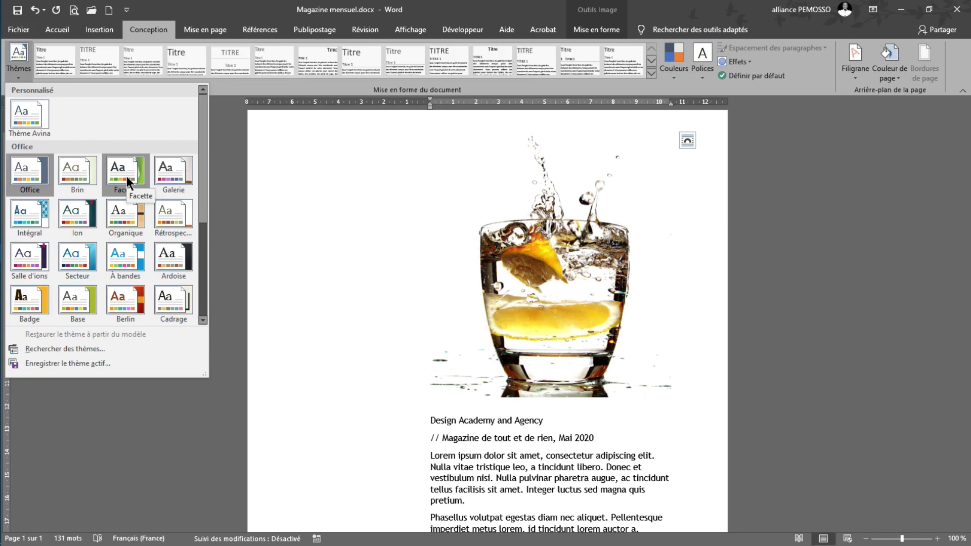
Step: Close the themes gallery and browse the Couleurs list, including Mes couleurs, Test 1 and Test 2
click(667, 170)
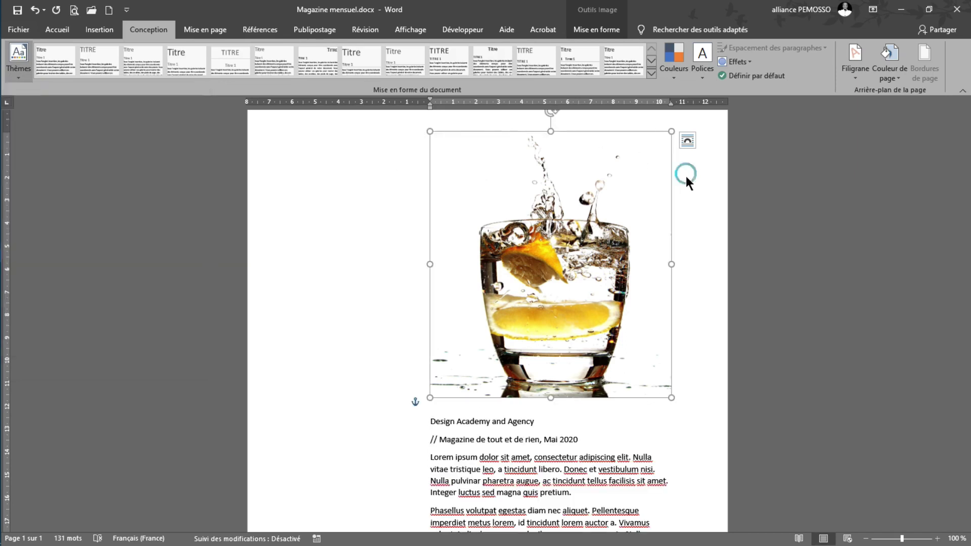
click(668, 77)
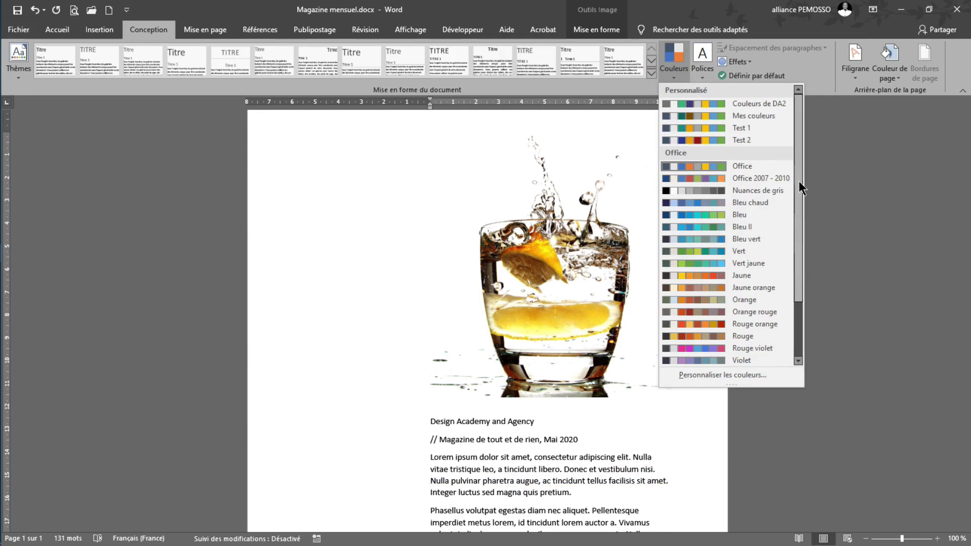
drag(799, 180, 800, 248)
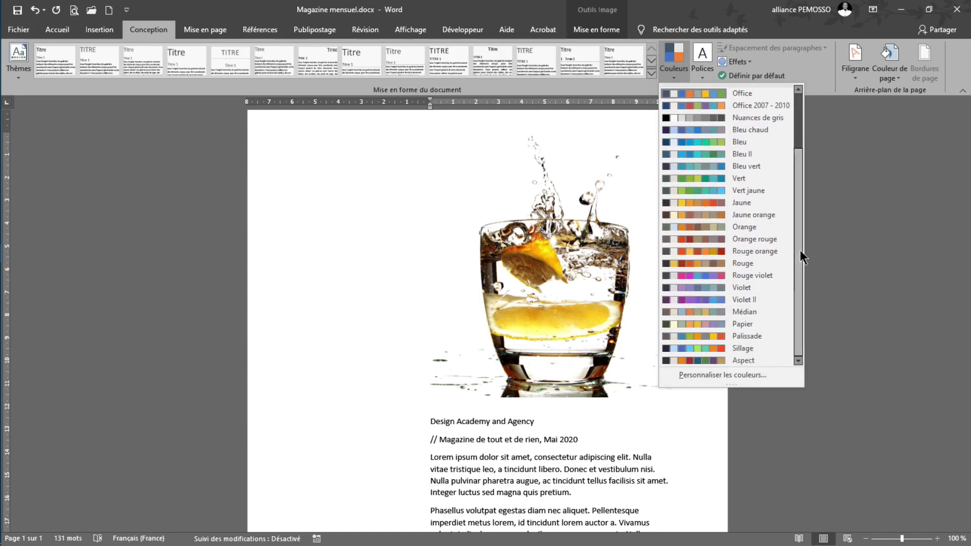
scroll(720, 171, up, 3)
scroll(720, 171, up, 1)
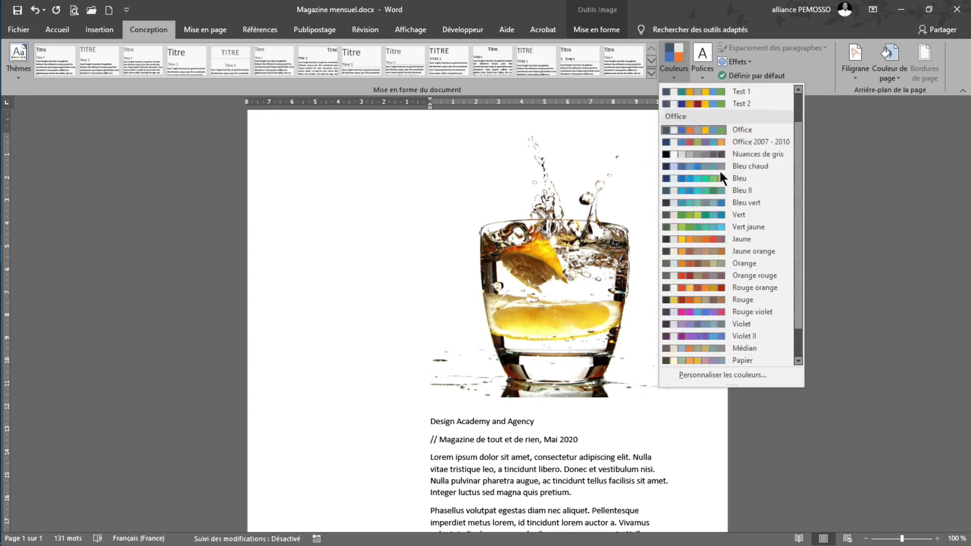
scroll(719, 171, up, 1)
scroll(720, 171, down, 3)
scroll(714, 96, up, 3)
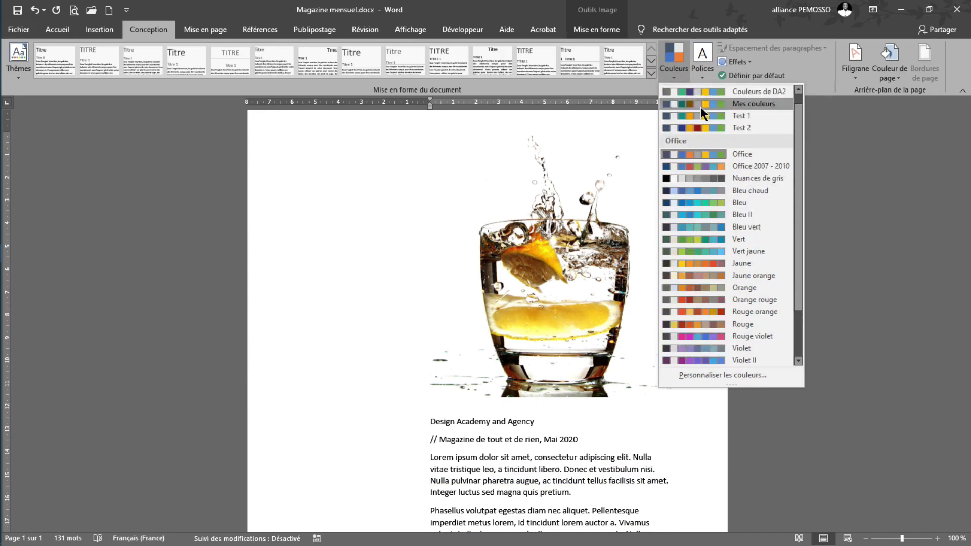
scroll(740, 196, up, 1)
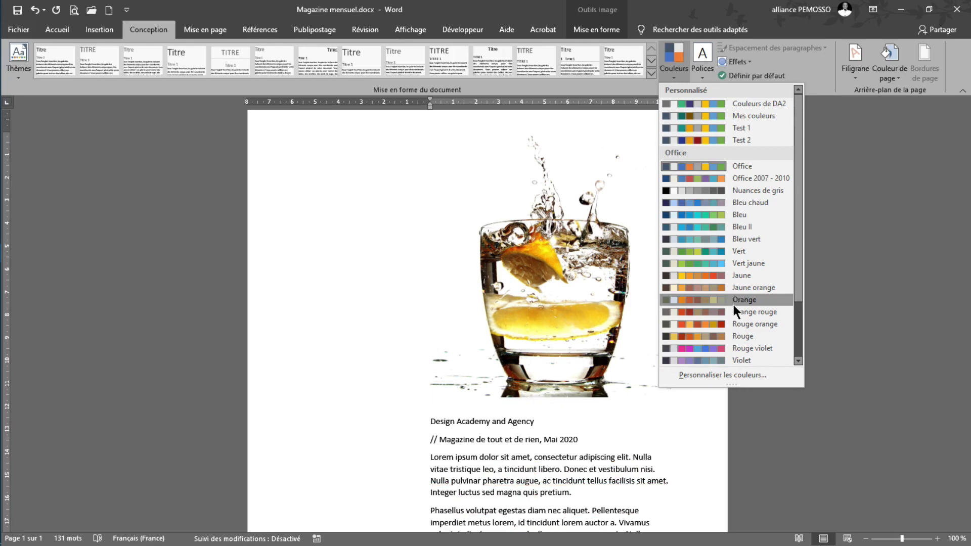
scroll(733, 305, down, 3)
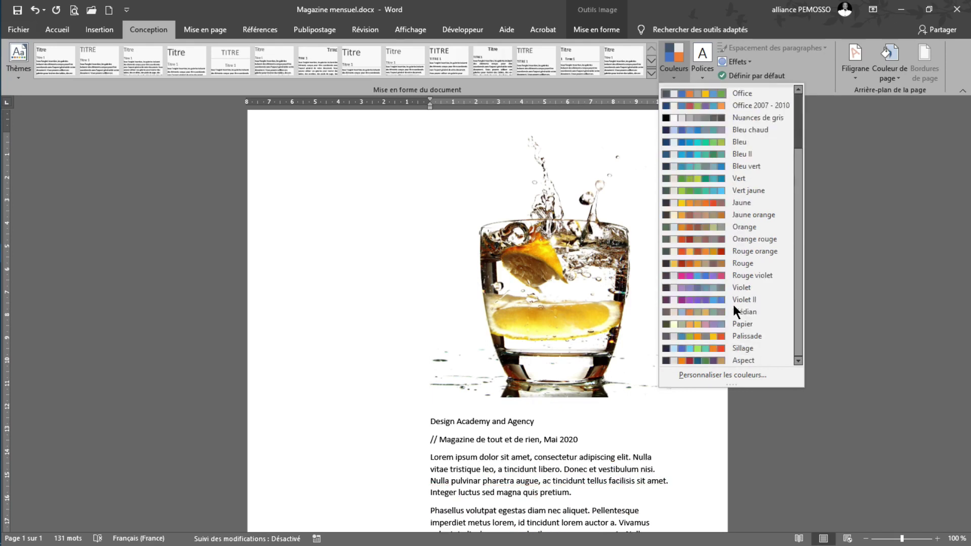
Step: Create a custom theme colour set named 'DA2 Mag Mensuel' and show Accentuation 1's colour choices
click(734, 376)
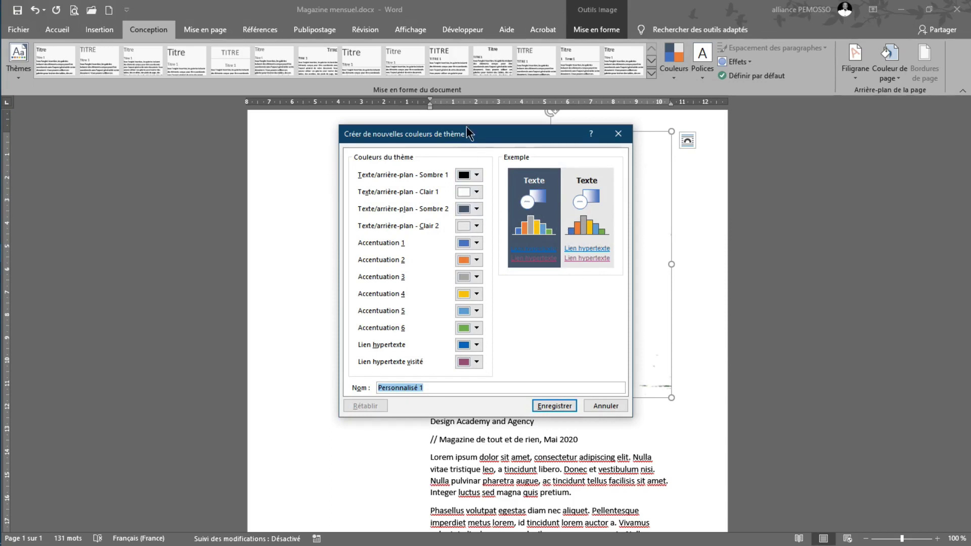
click(475, 242)
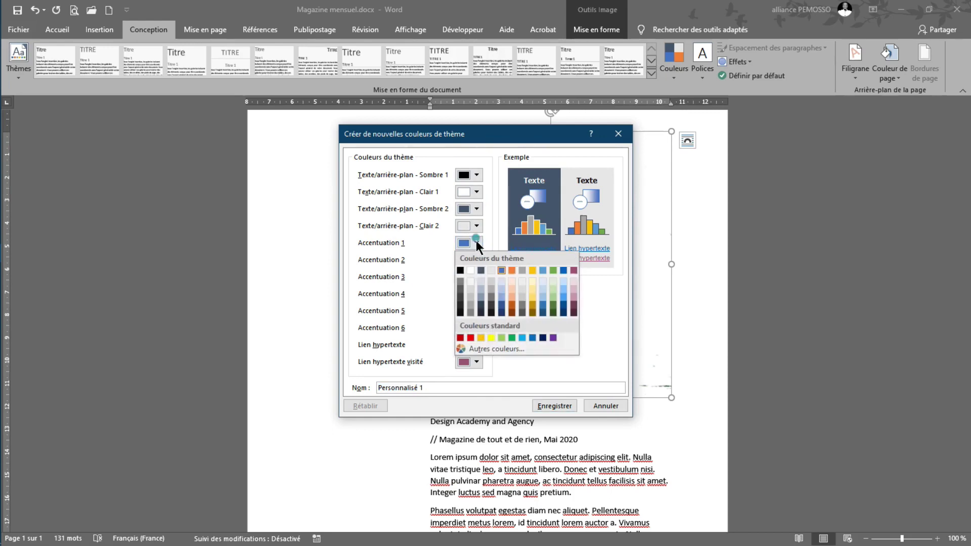
click(475, 241)
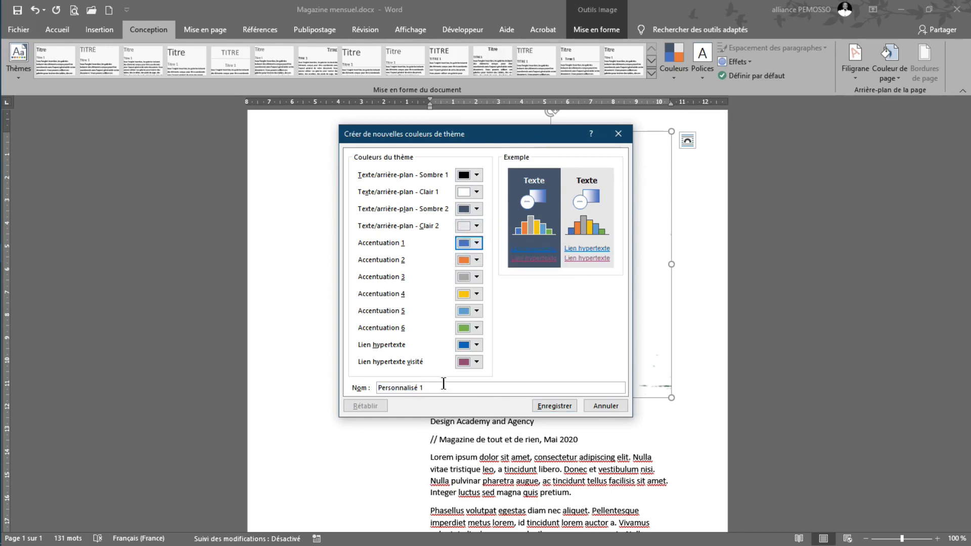
drag(430, 387, 378, 388)
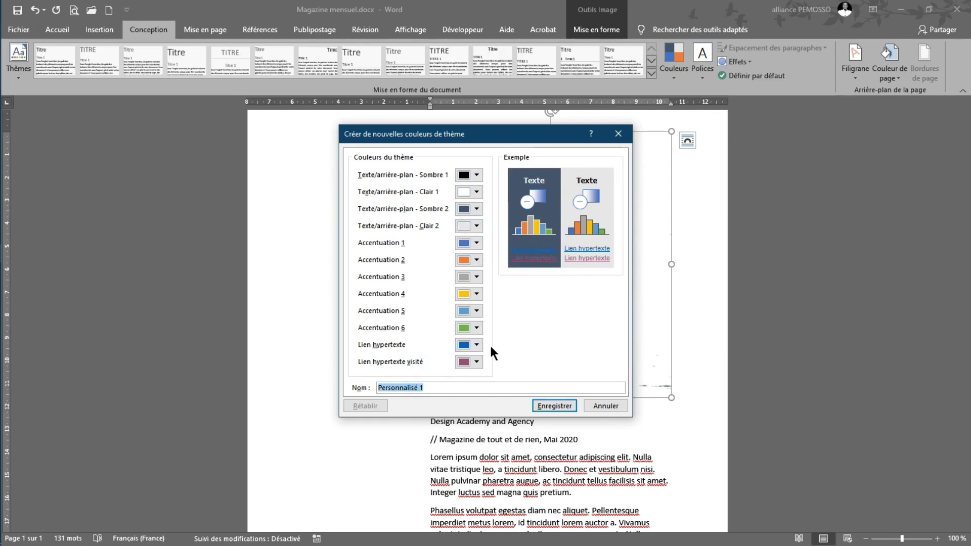
text(DA)
text(2 Mag Mensuel)
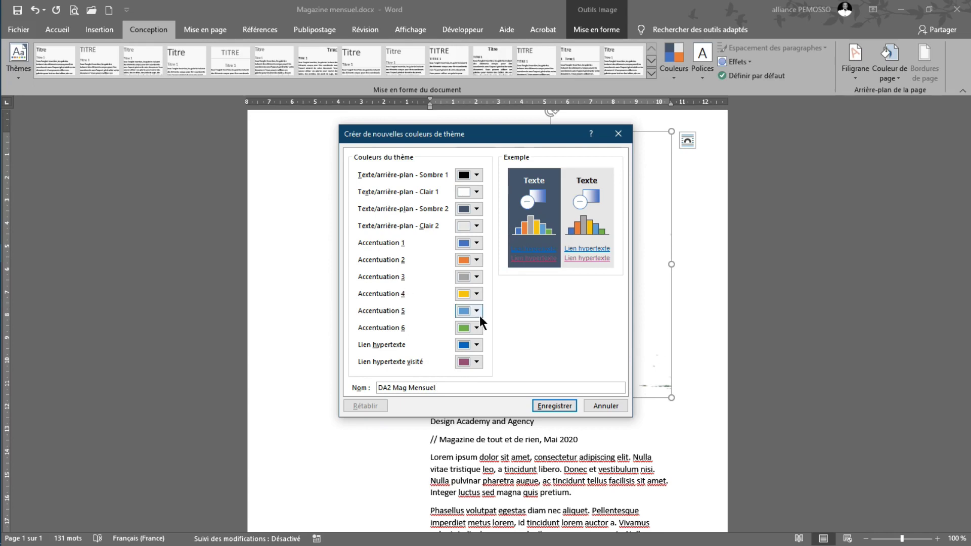
click(476, 243)
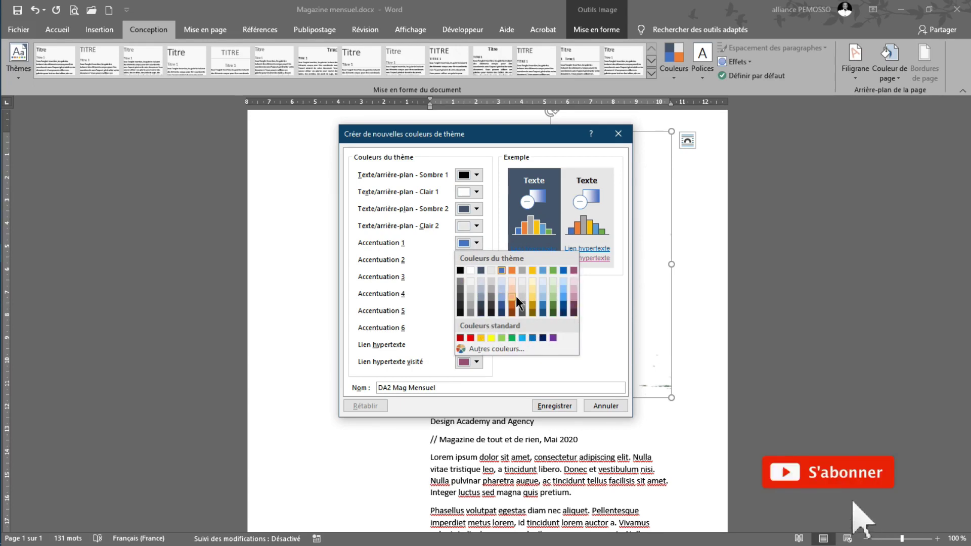
Step: Open Accentuation 1's custom colour editor on the RVB model and select its hex code #4472C4
click(491, 349)
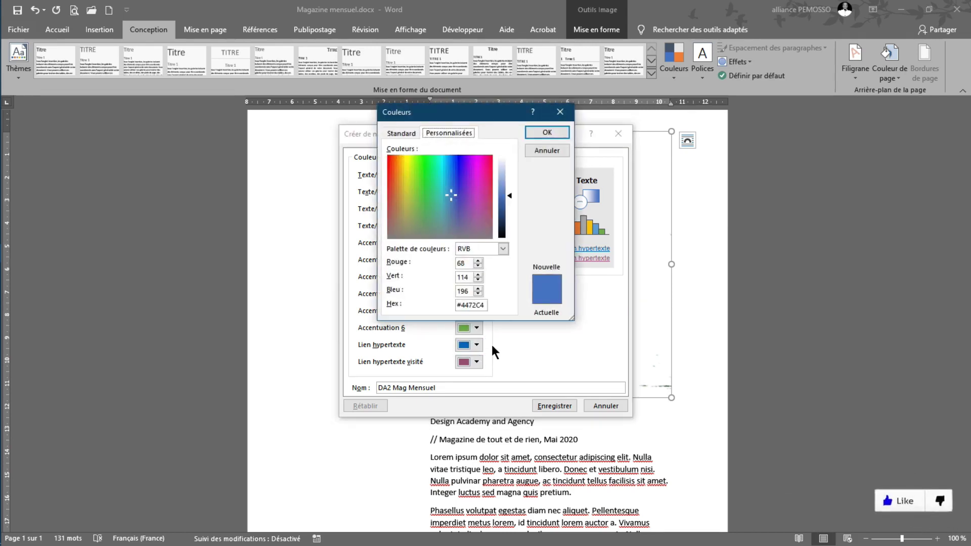
drag(473, 111, 566, 113)
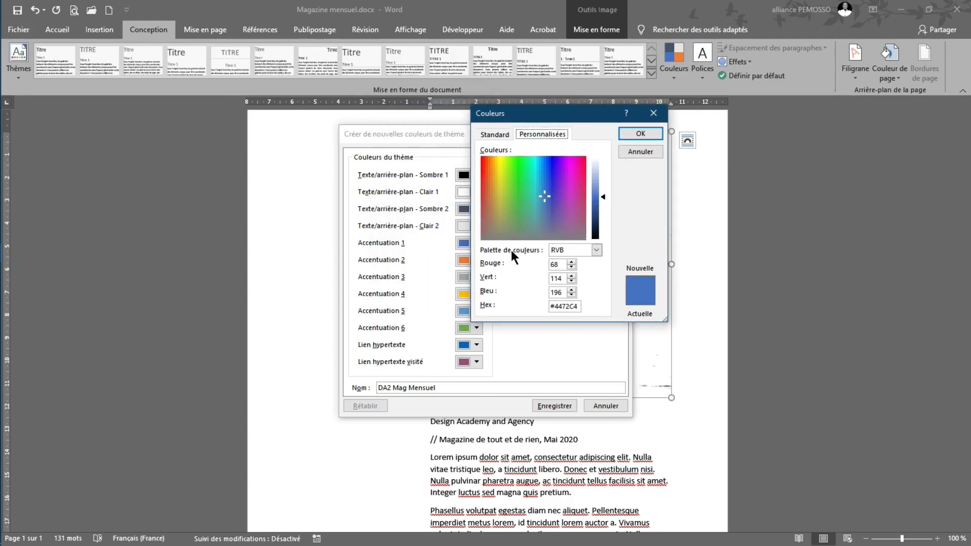
click(596, 249)
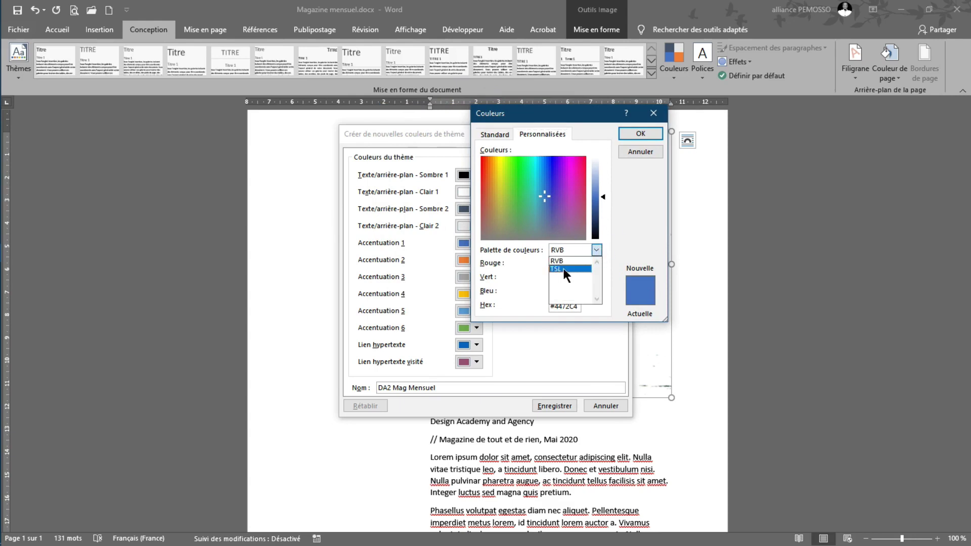
click(577, 261)
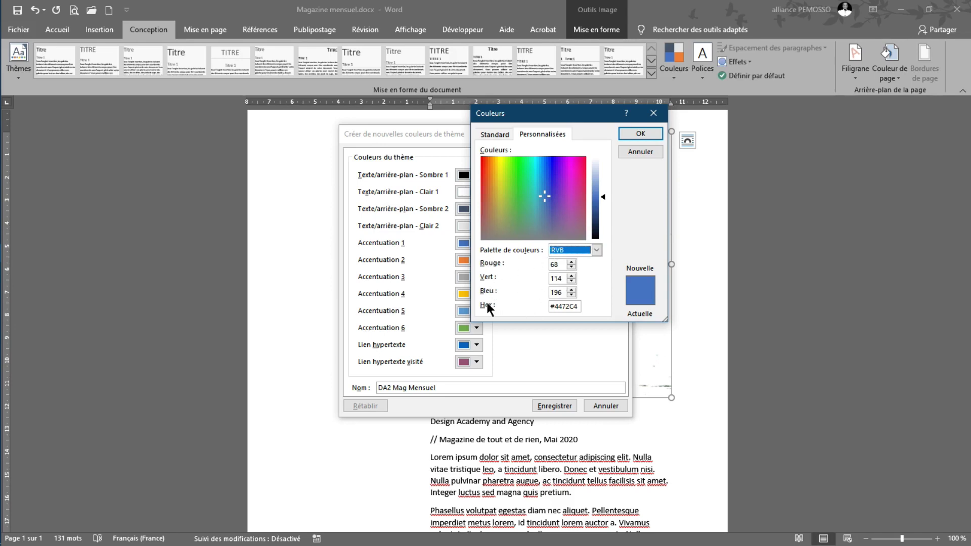
mouse_move(581, 305)
mouse_down()
mouse_move(571, 319)
mouse_move(547, 316)
mouse_up()
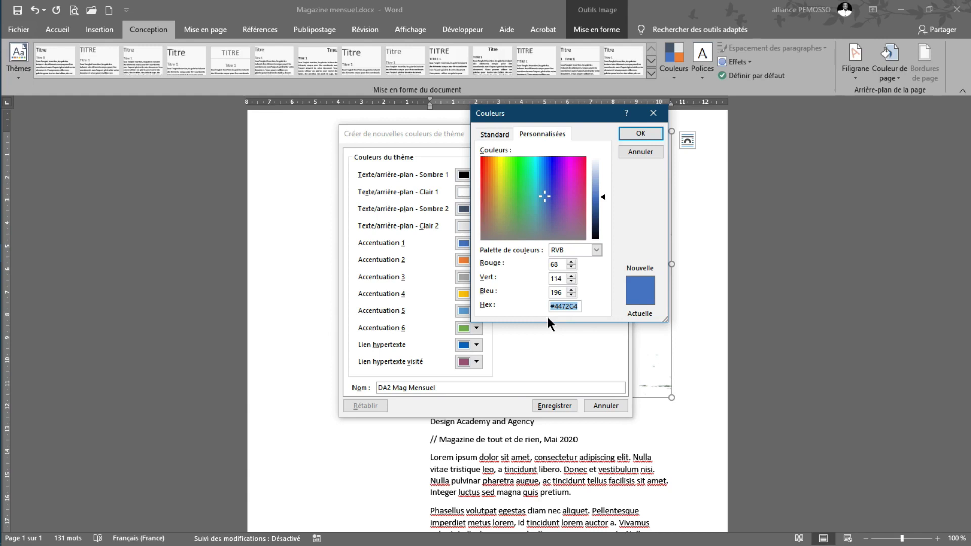
Step: Cycle through the open windows looking for the company colours document, staying on the magazine
key(alt+Tab)
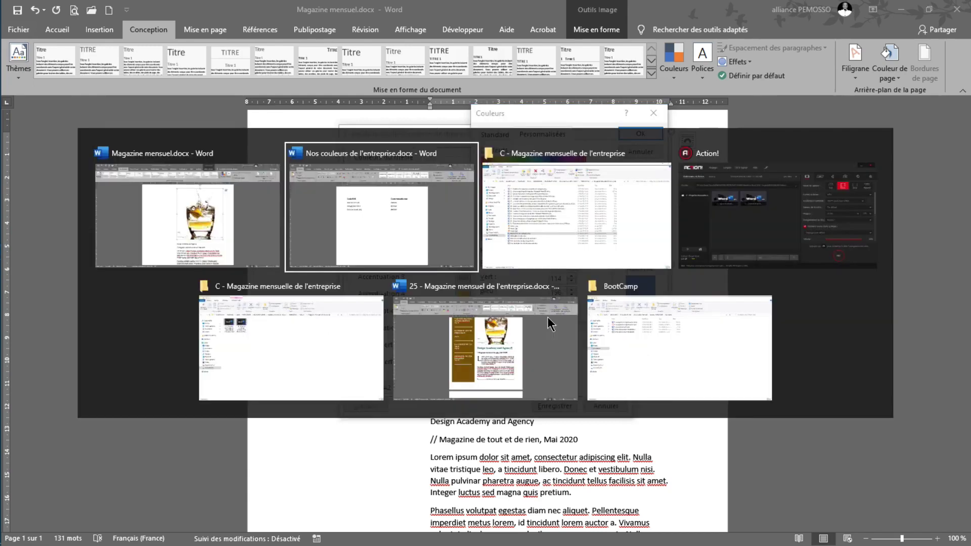
key(alt+Tab)
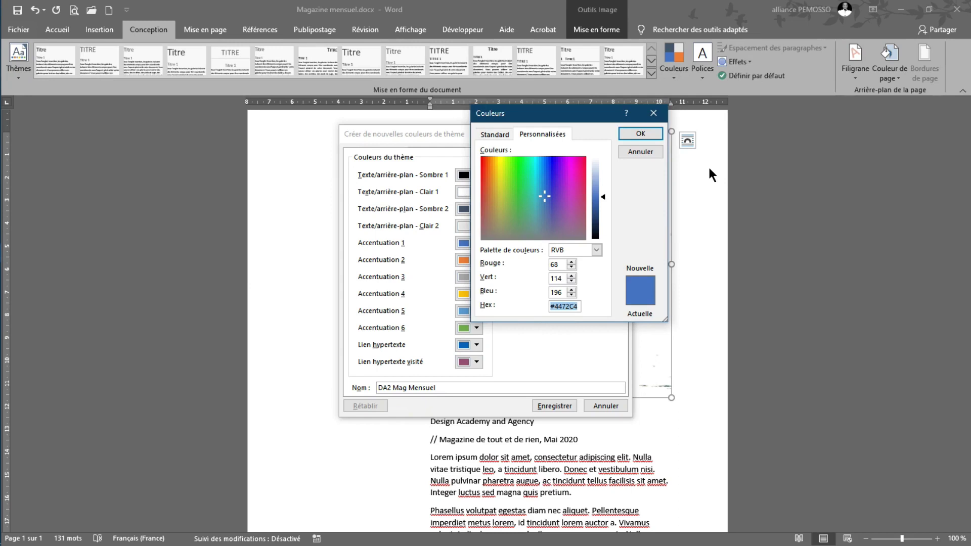
key(alt+Tab)
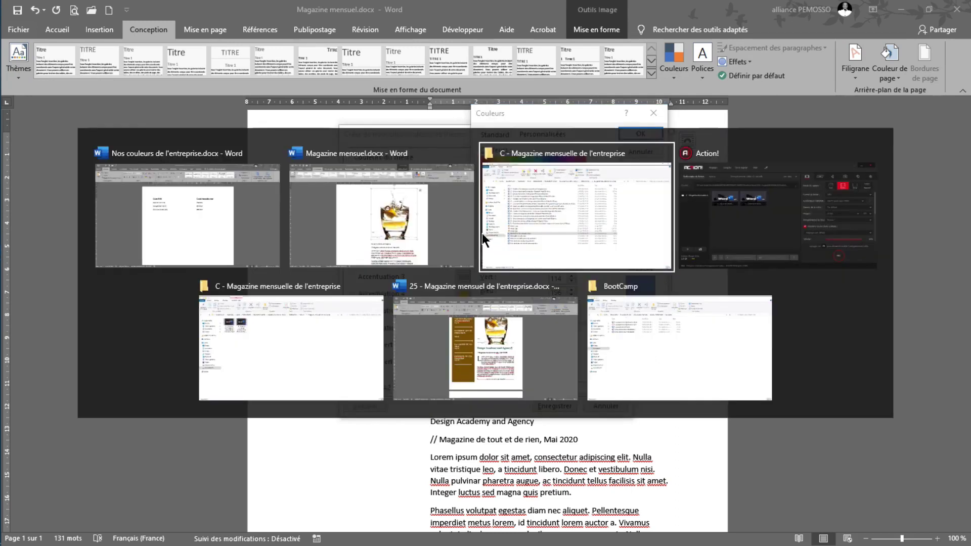
key(alt+shift+Tab)
key(alt+shift+Tab)
mouse_move(187, 207)
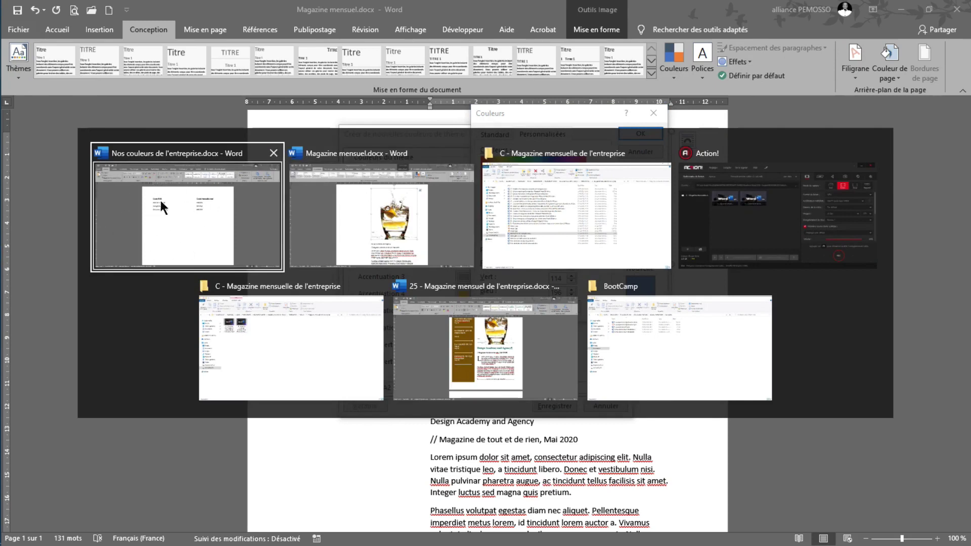
key(alt+Tab)
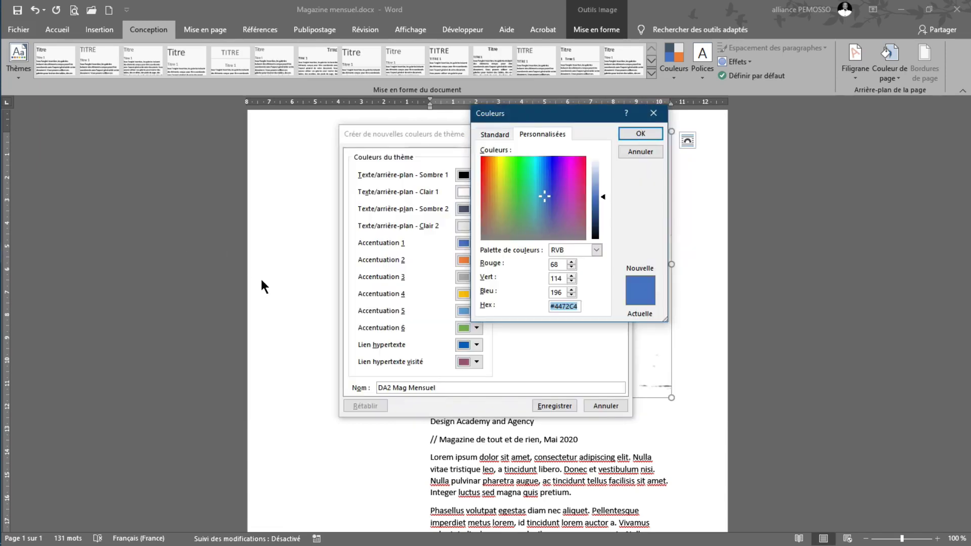
Step: Set Accentuation 1 to teal RVB 24, 142, 129 (hex #188E81) and confirm it
double_click(560, 264)
text(24)
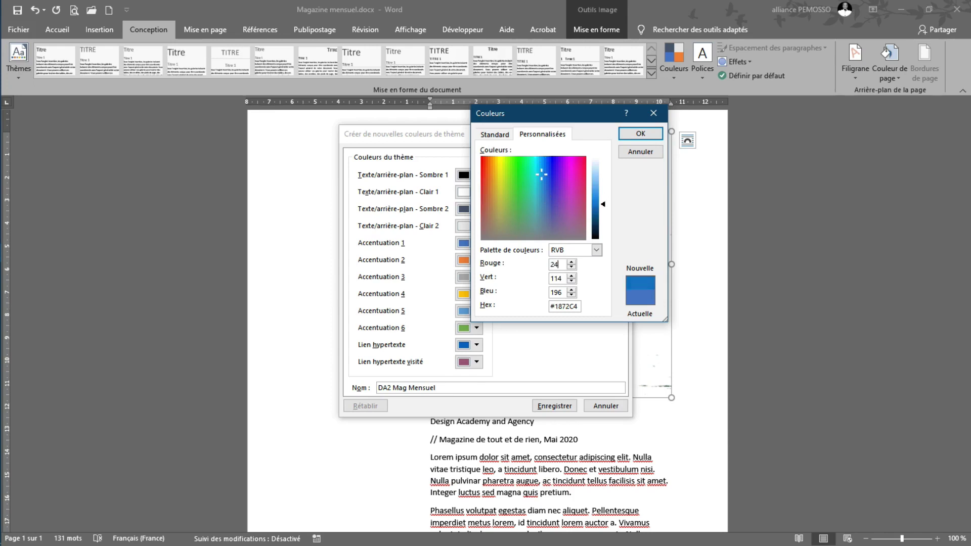
key(Tab)
text(142)
key(Tab)
text(129)
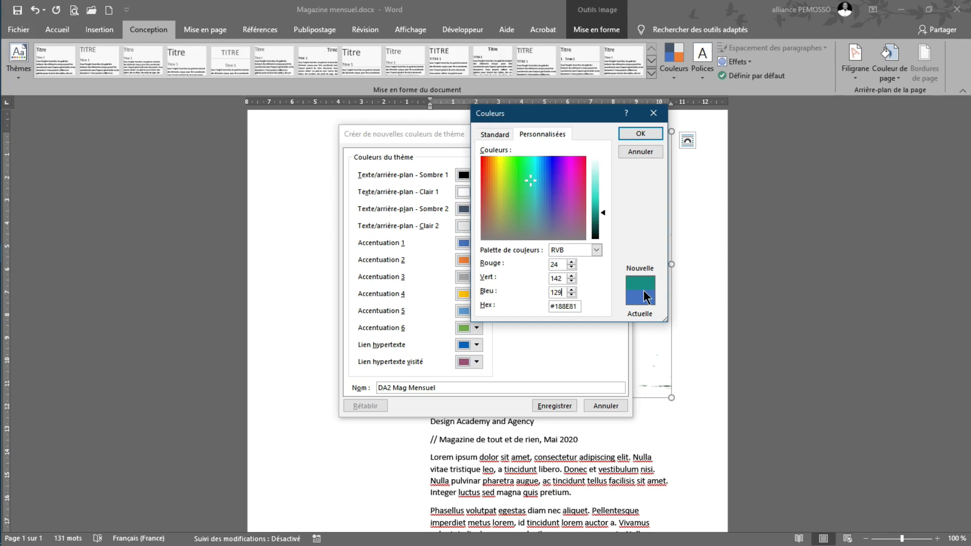
mouse_move(548, 208)
mouse_down()
mouse_move(439, 208)
mouse_move(458, 181)
mouse_up()
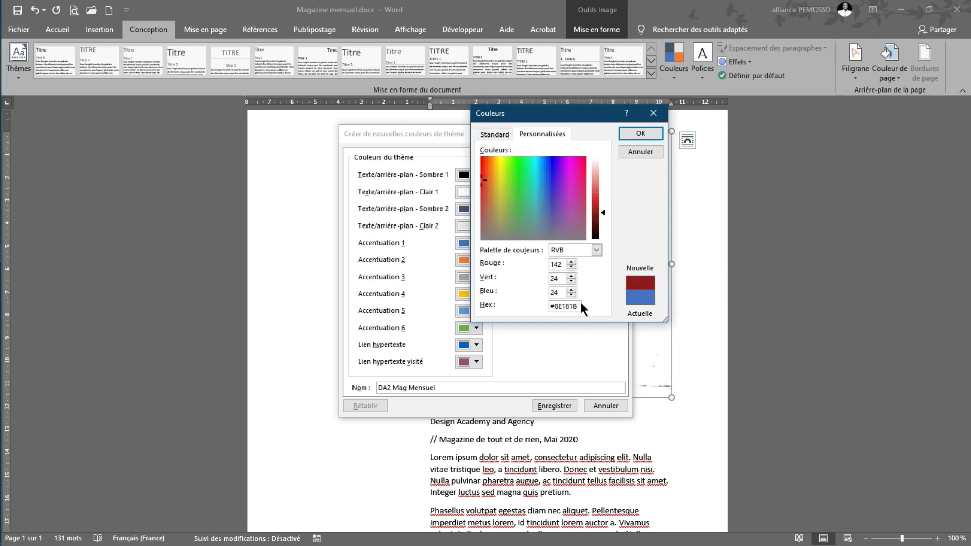
double_click(577, 306)
text(188)
text(E)
text(81)
click(559, 295)
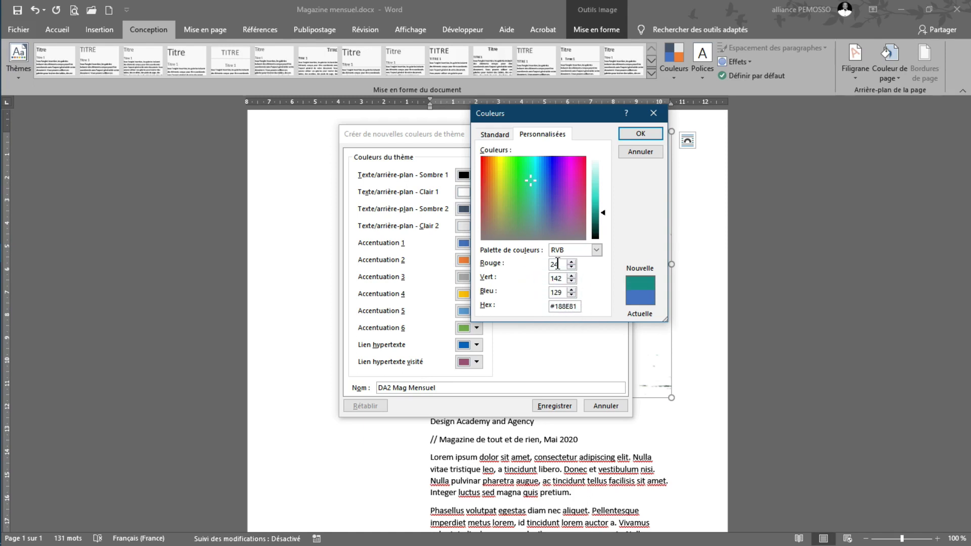
click(554, 292)
click(645, 132)
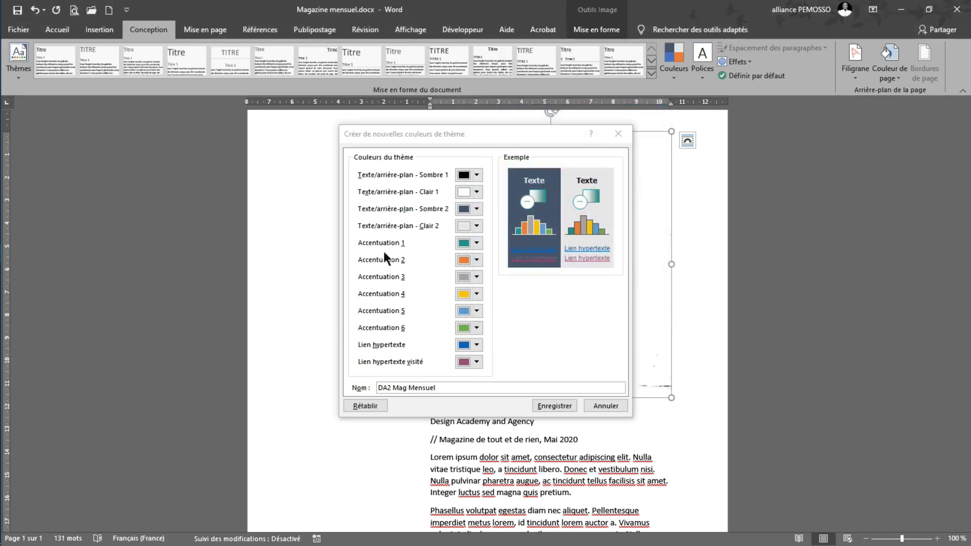
Step: Set Accentuation 2 to orange RVB 235, 158, 3 (#EB9E03) through Autres couleurs
click(475, 262)
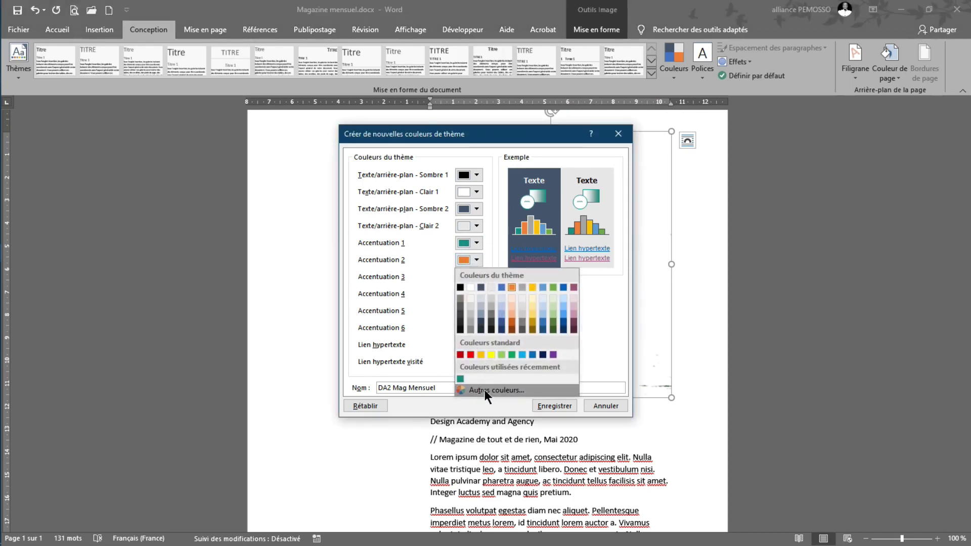
click(484, 390)
double_click(556, 264)
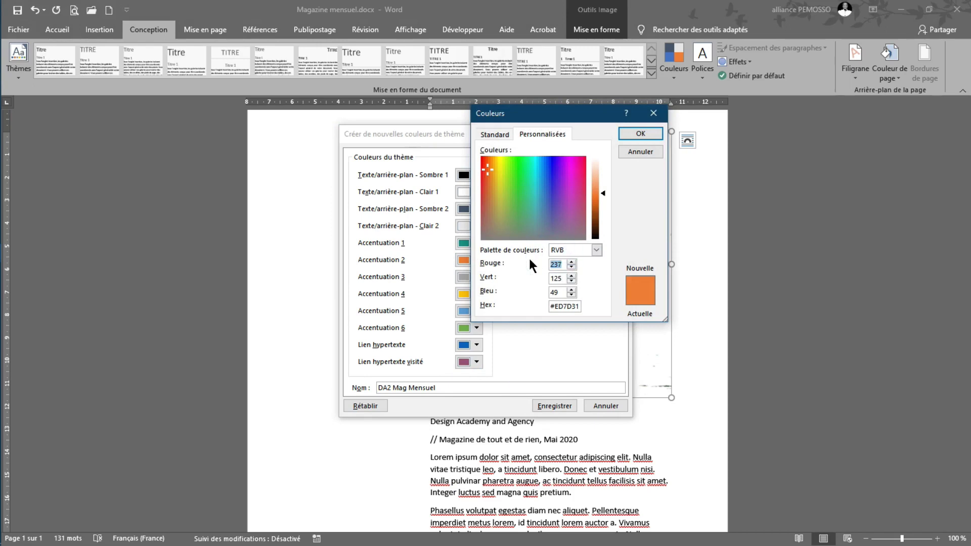
text(23)
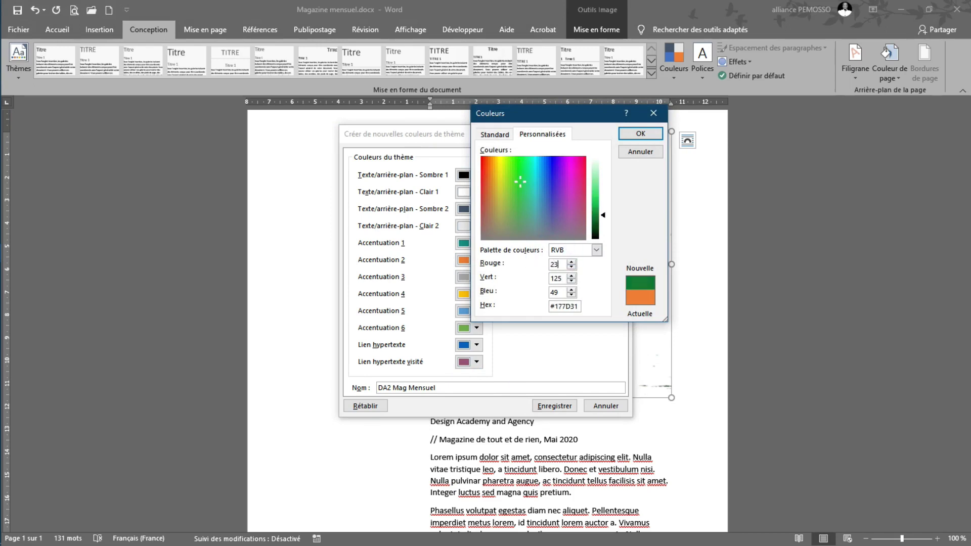
text(5)
key(Tab)
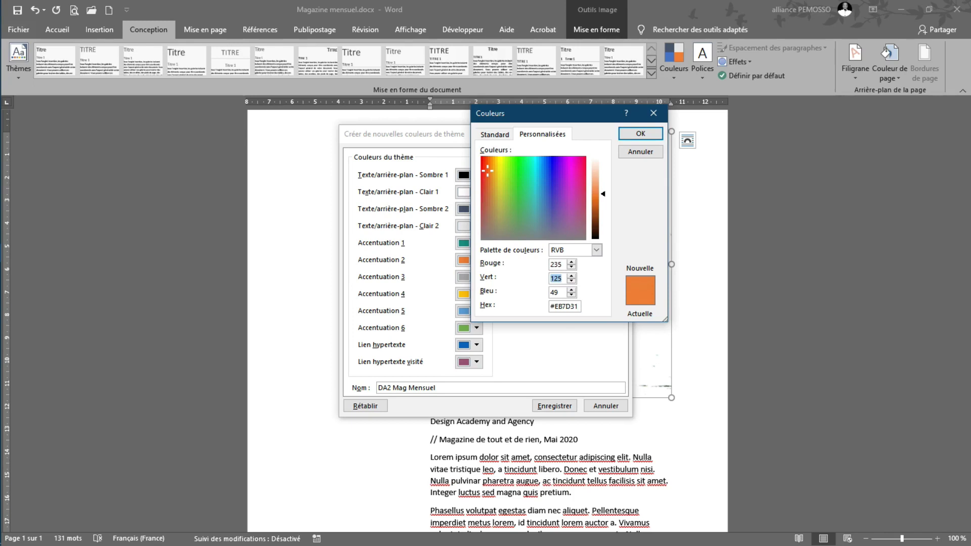
text(15)
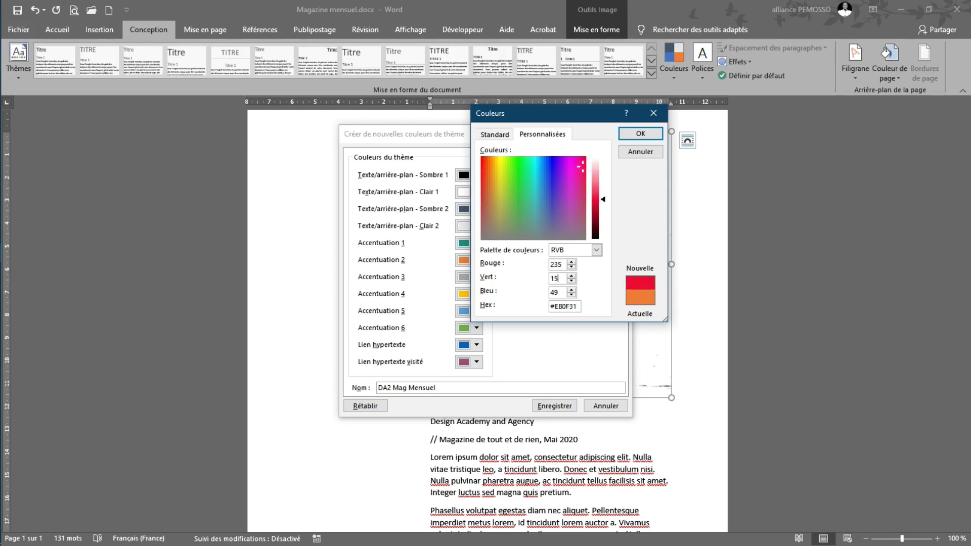
text(8)
key(Tab)
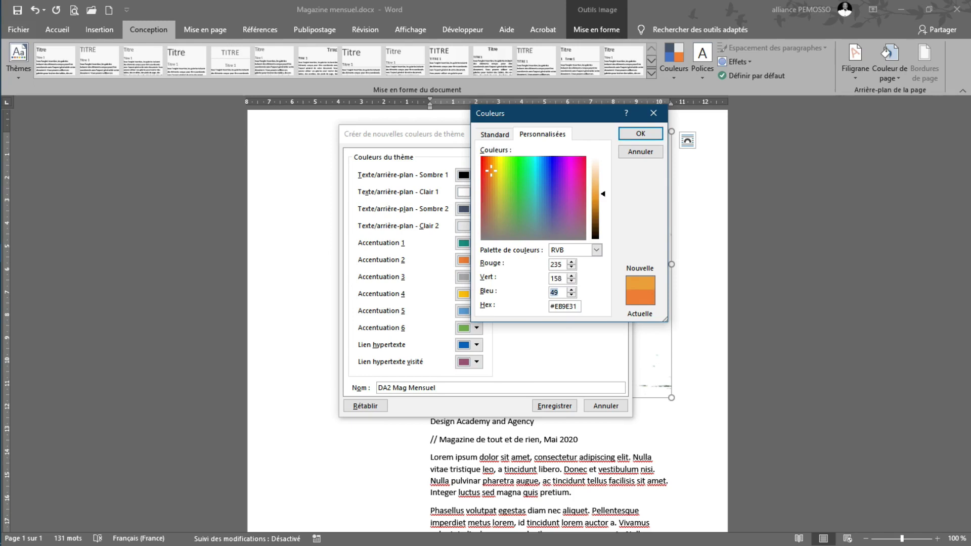
text(3)
drag(577, 306, 554, 306)
click(625, 133)
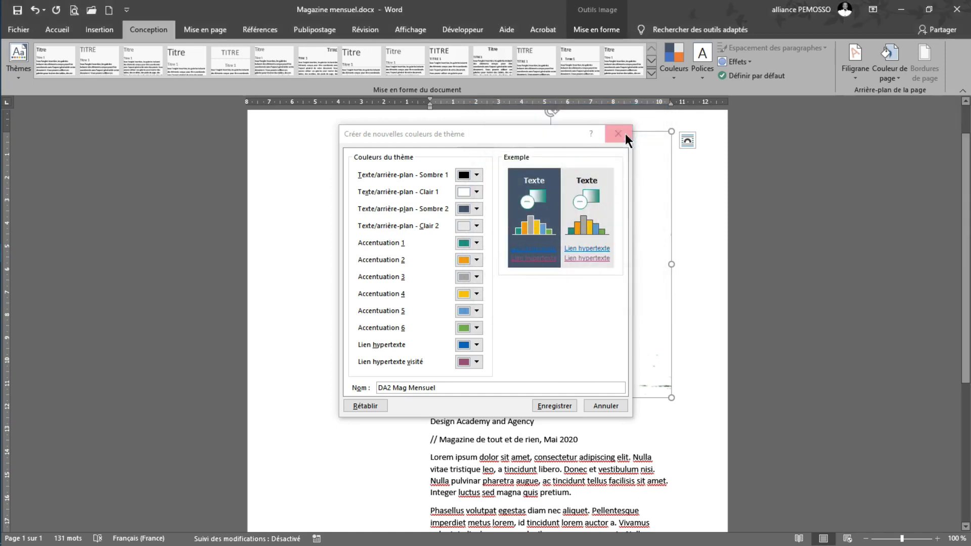
Step: Set Accentuation 3 to dark slate blue-grey RVB 68, 84, 106 through Autres couleurs
click(475, 277)
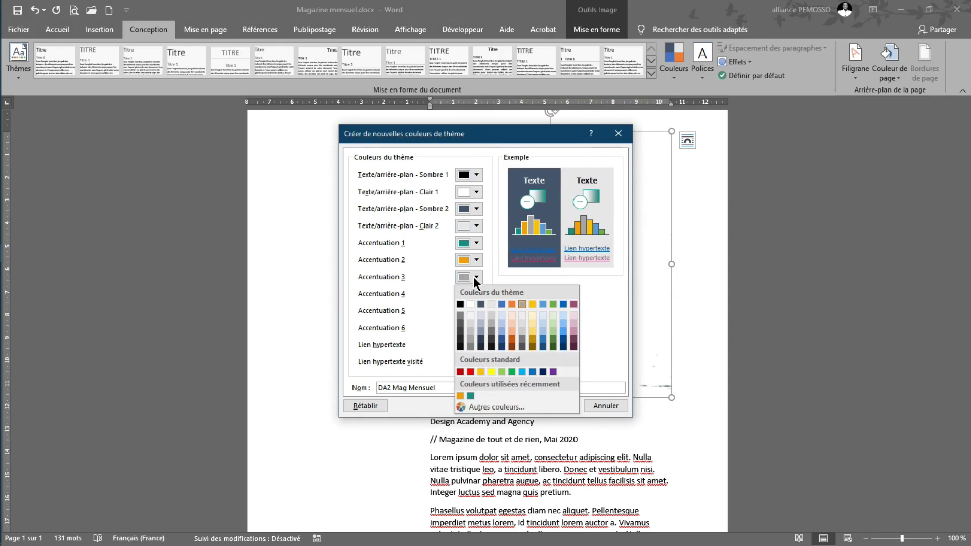
click(474, 406)
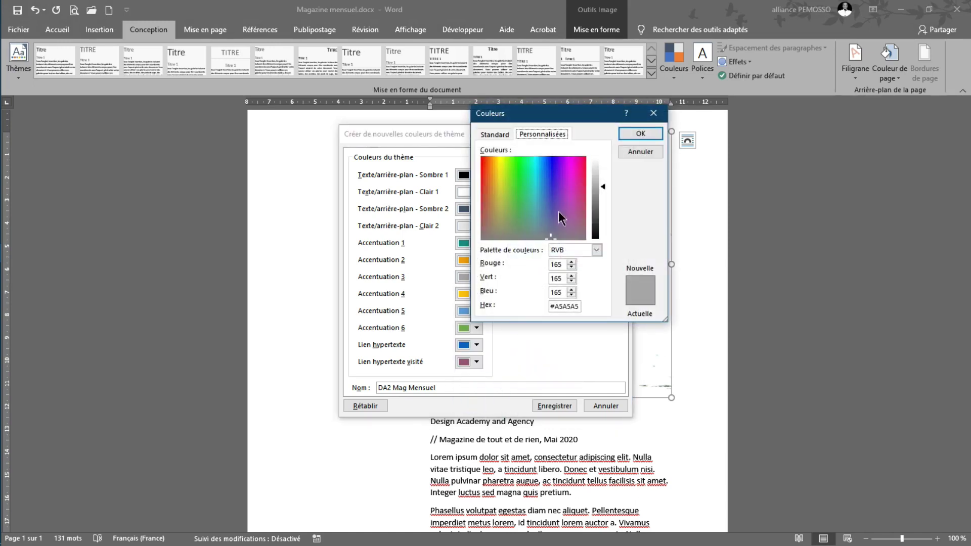
double_click(556, 263)
text(68)
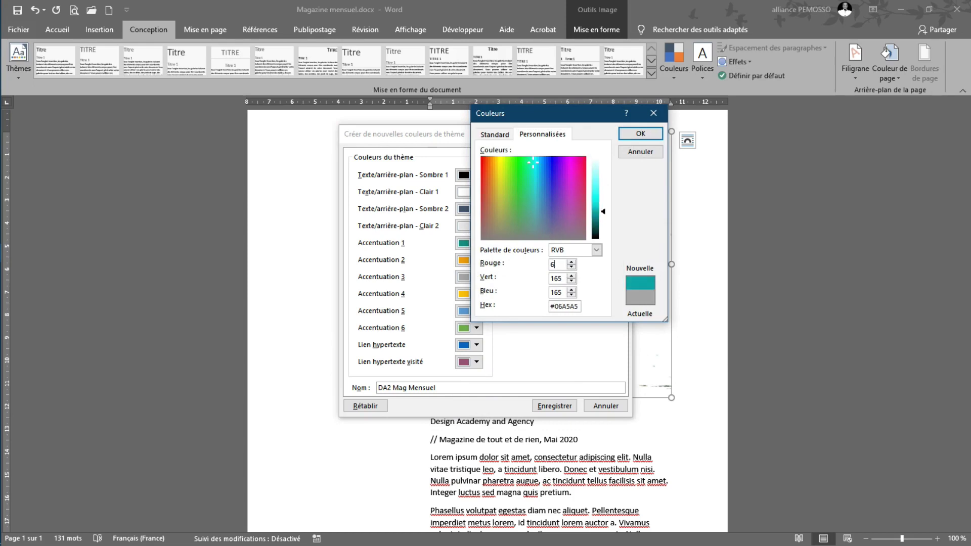
key(Tab)
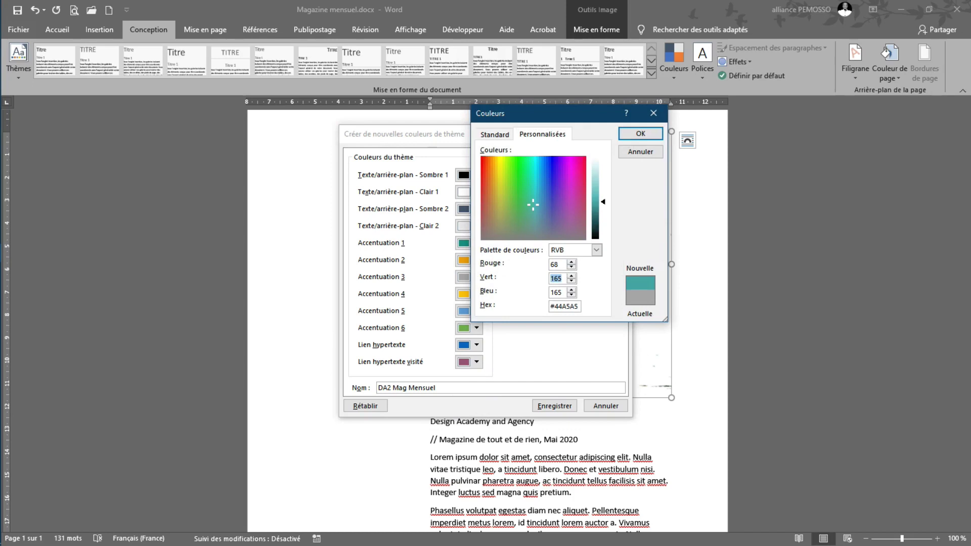
text(84)
key(Tab)
text(106)
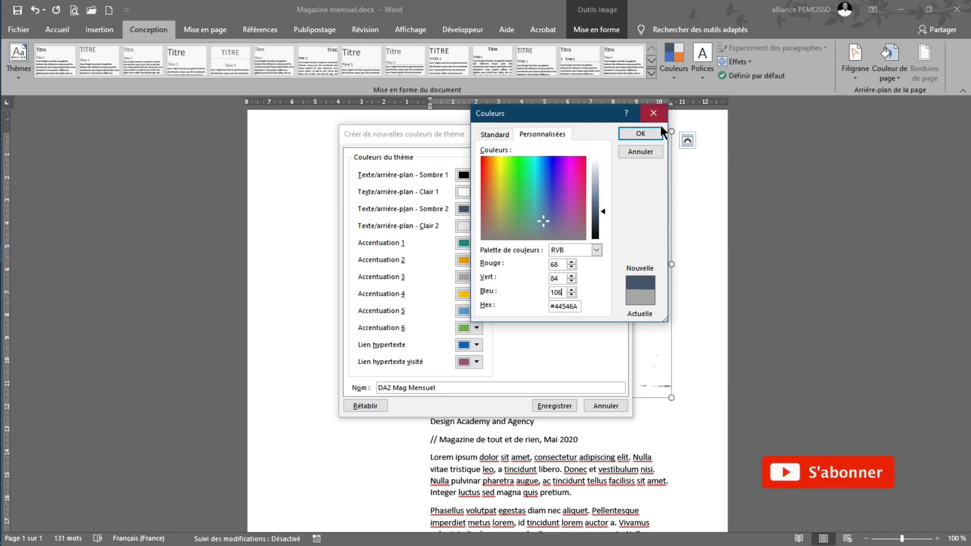
click(654, 129)
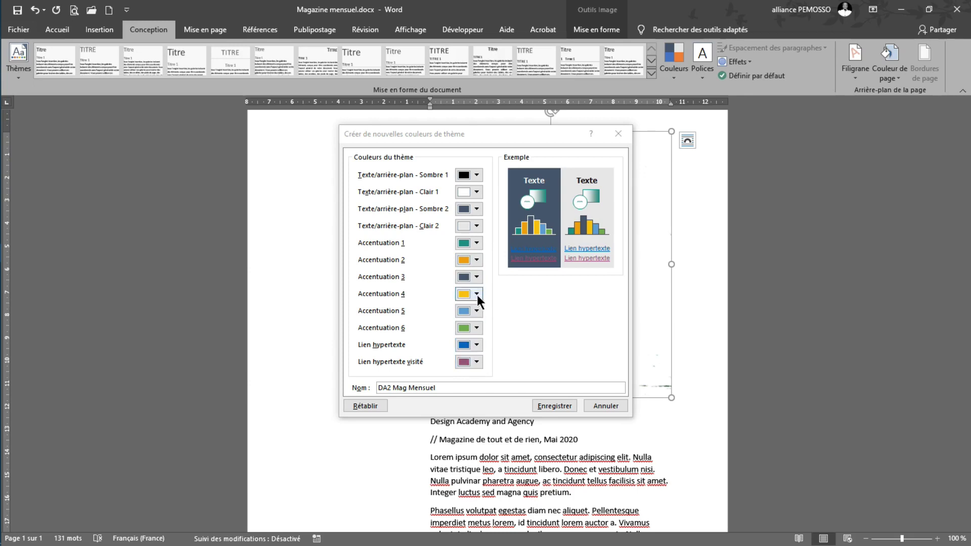
Step: Save the DA2 Mag Mensuel colour set, then apply the Couleurs de DA2 scheme
click(546, 406)
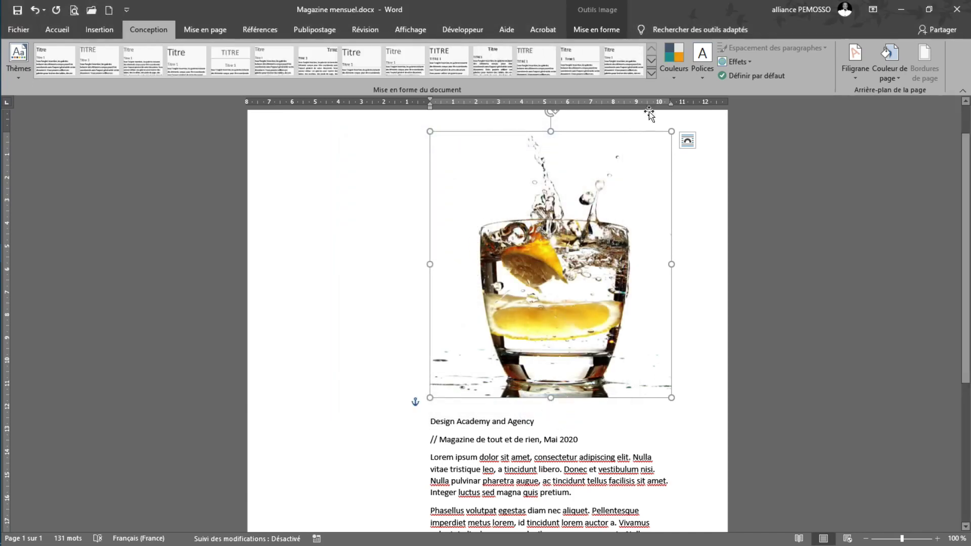
click(675, 81)
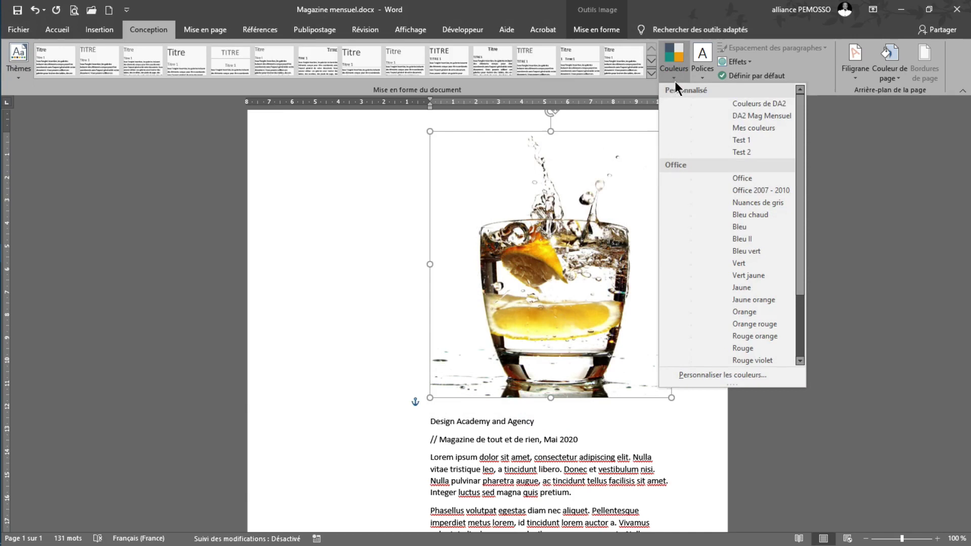
click(726, 107)
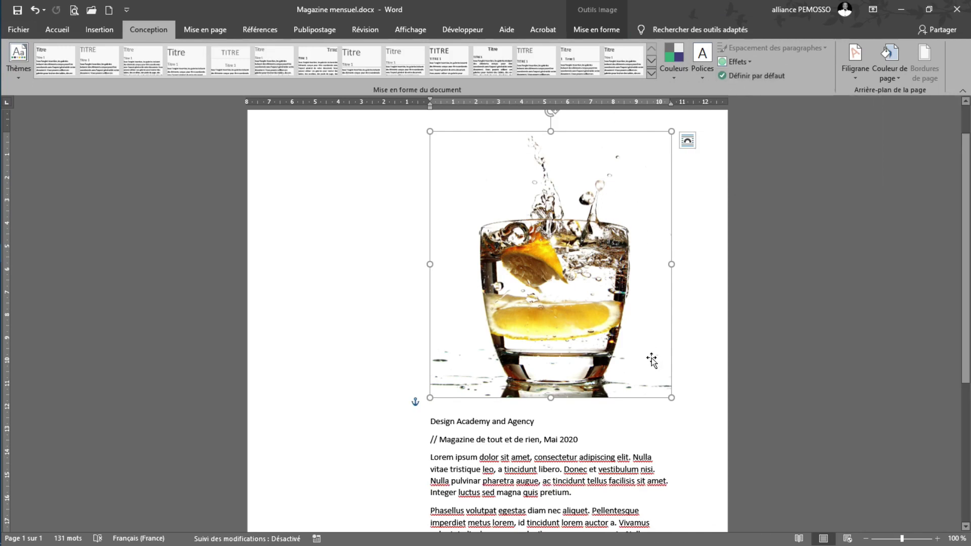
scroll(650, 357, down, 5)
scroll(651, 357, up, 2)
scroll(650, 358, down, 3)
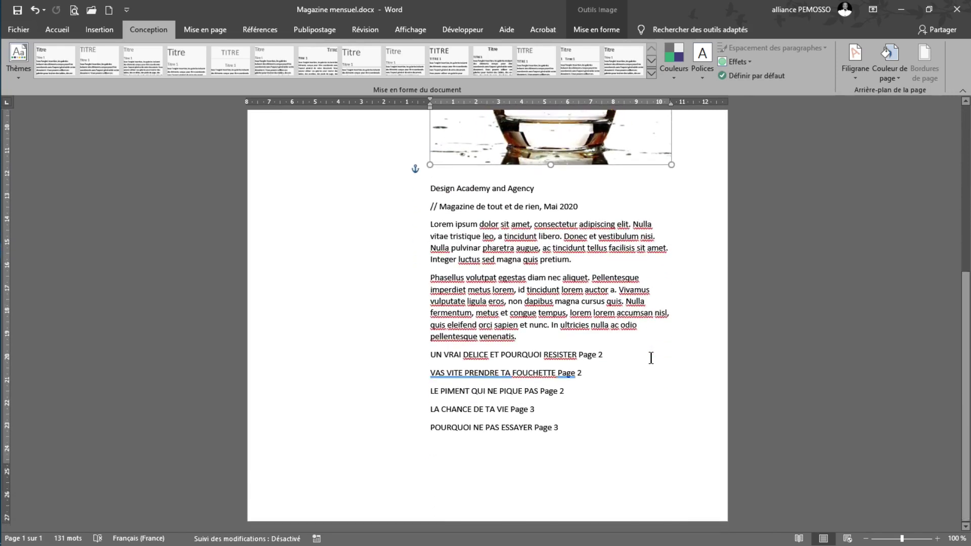
scroll(650, 357, up, 9)
scroll(651, 357, down, 4)
scroll(650, 357, down, 3)
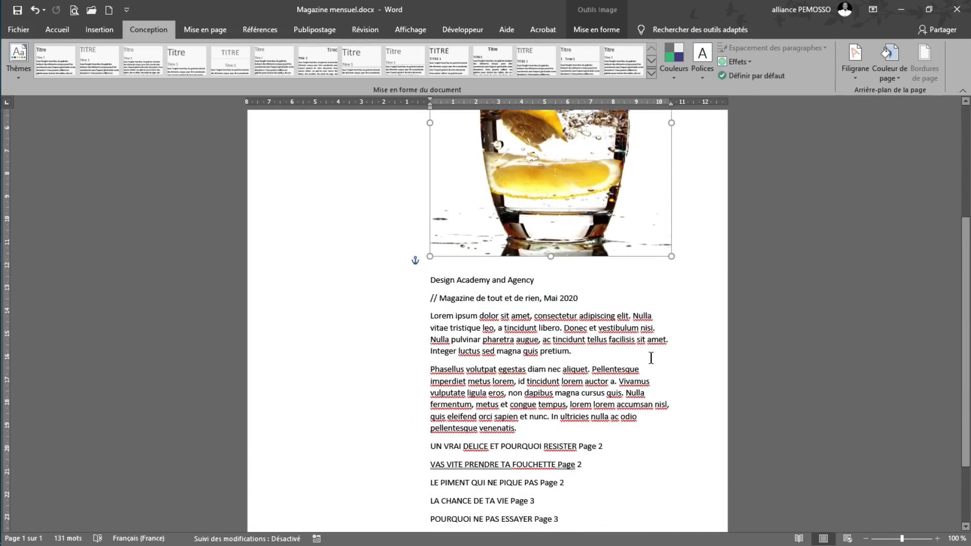
scroll(771, 353, up, 8)
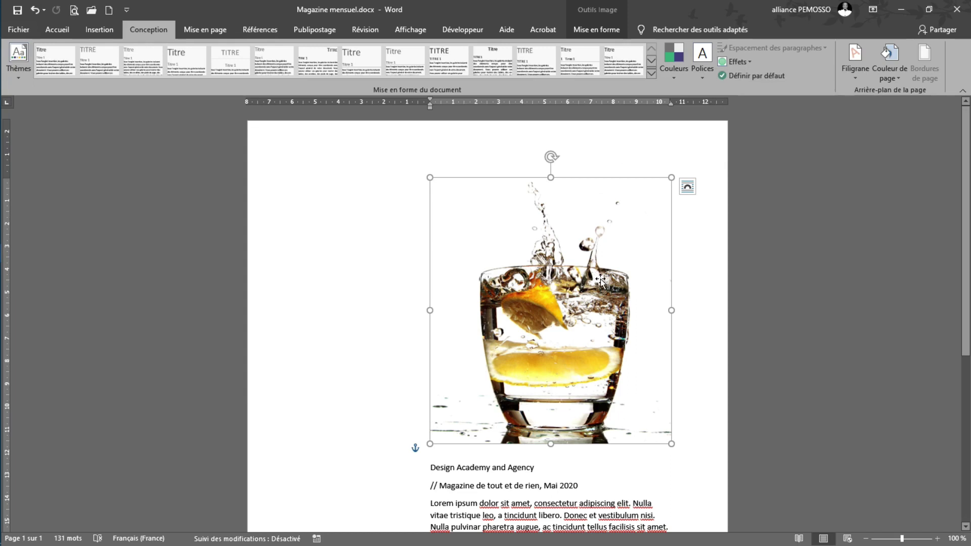
click(678, 73)
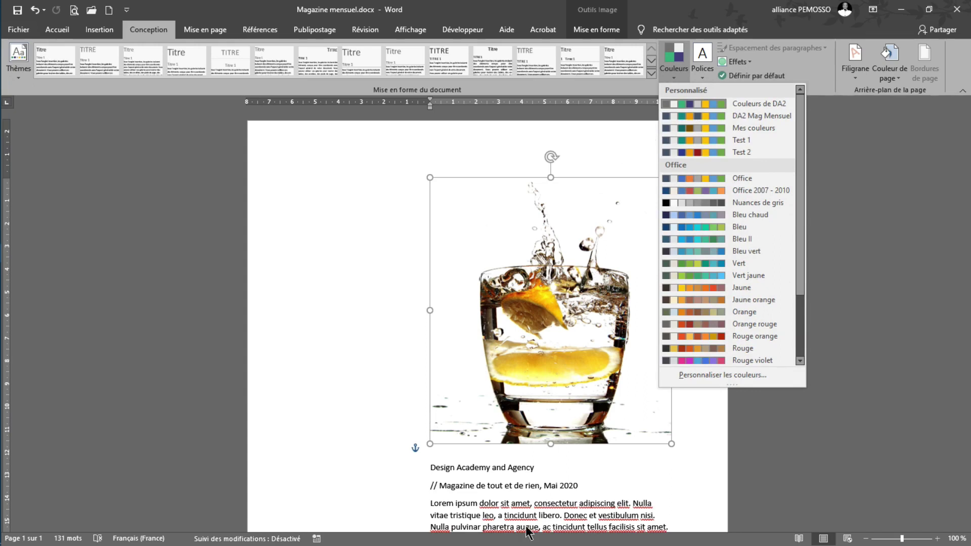
click(521, 491)
scroll(520, 493, down, 3)
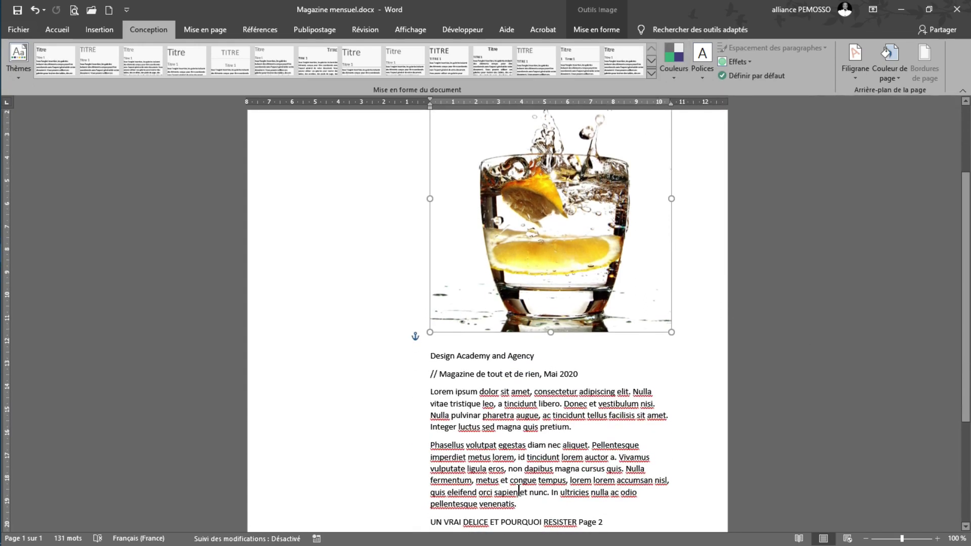